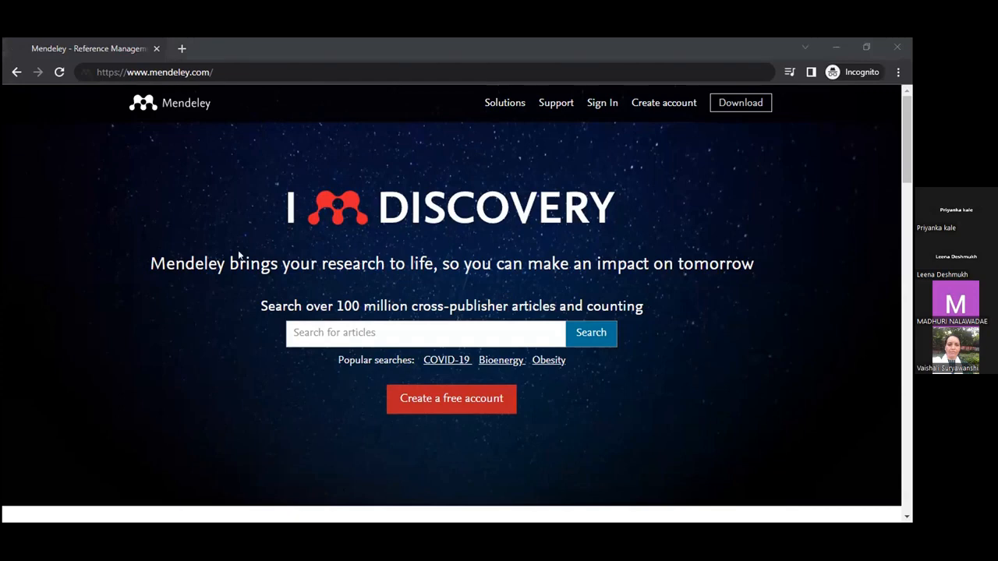
Step: Open the Mendeley sign-in page in the browser
{"action": "left_click", "coordinate": [695, 208]}
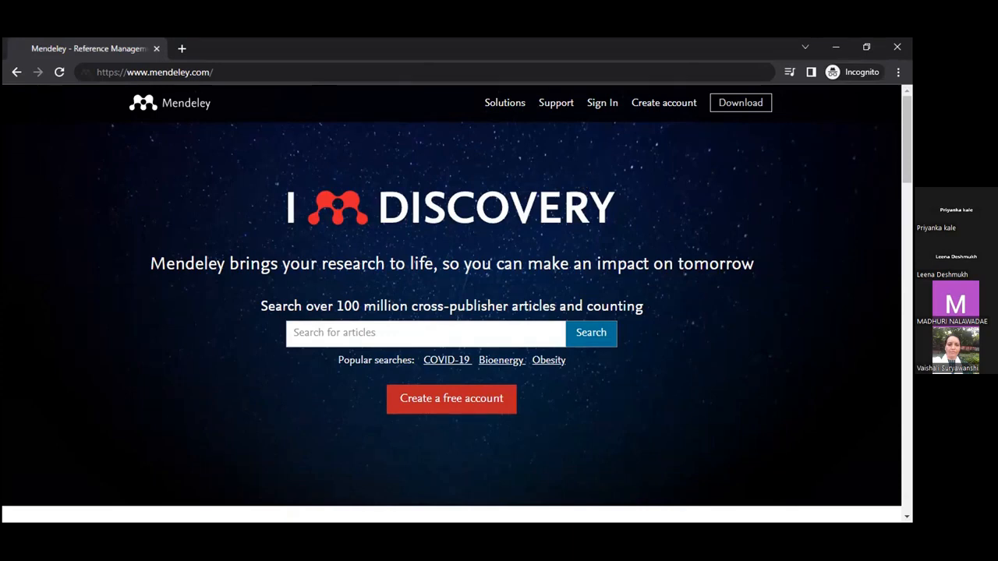
{"action": "left_click", "coordinate": [602, 102]}
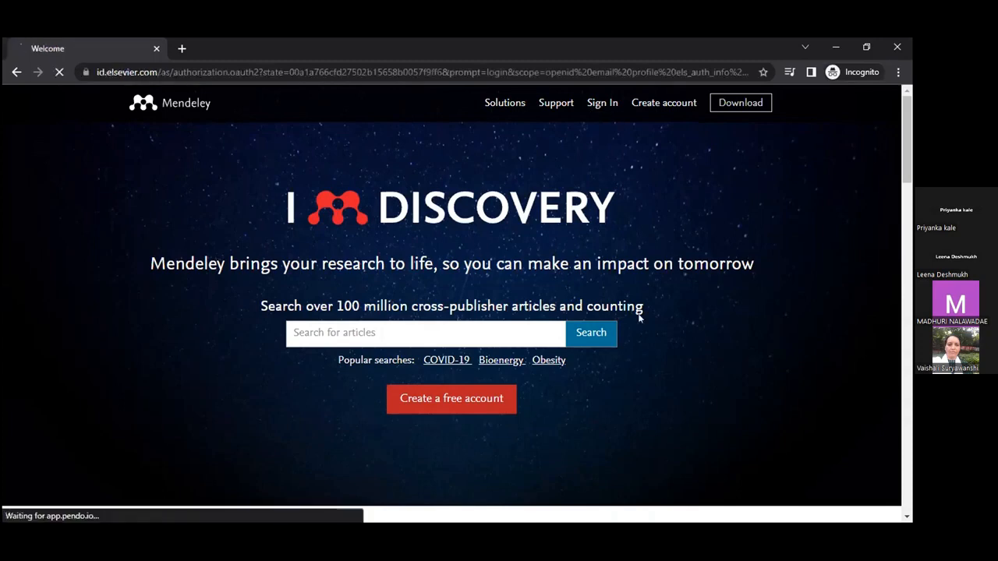
{"action": "scroll", "coordinate": [694, 314], "scroll_direction": "down", "scroll_amount": 2}
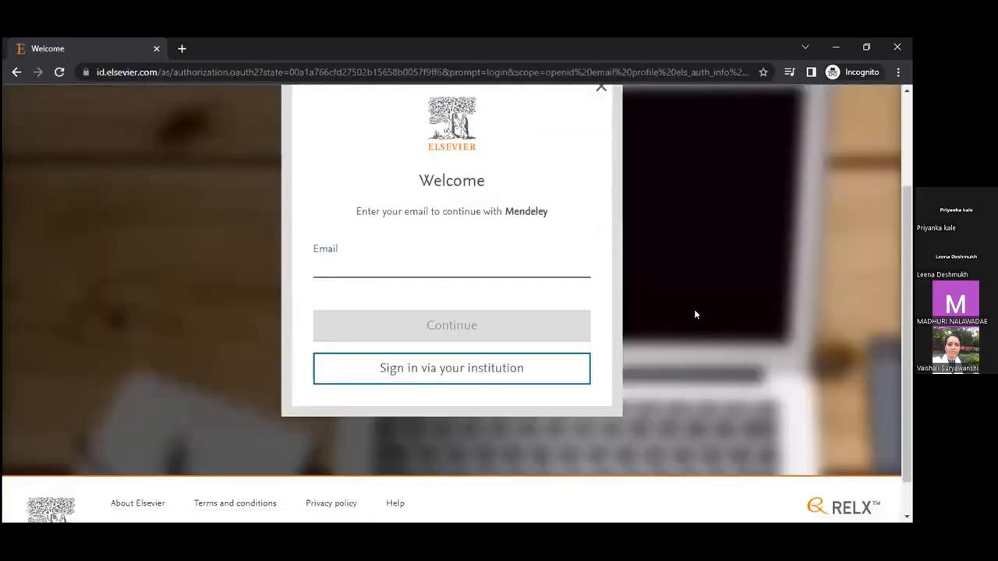
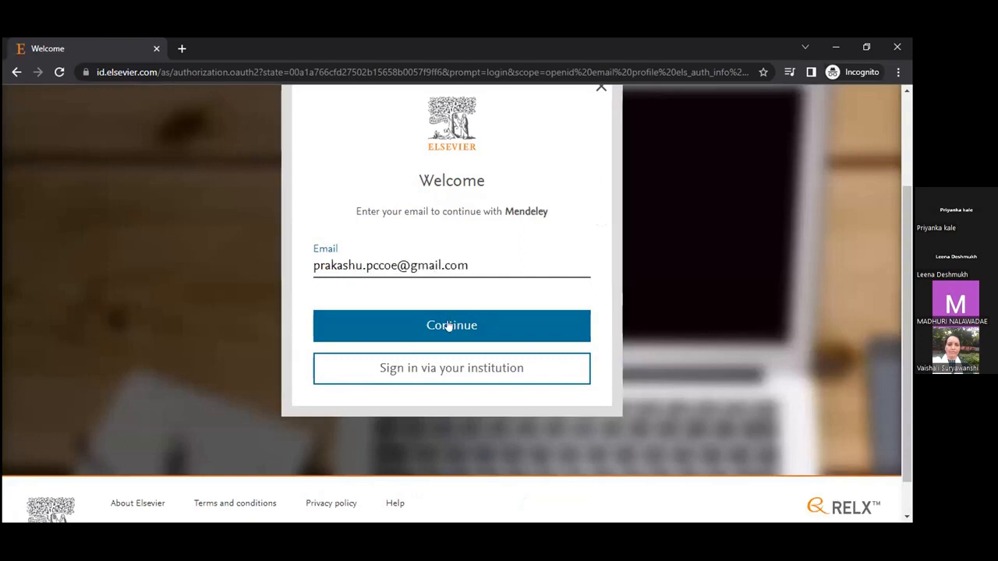
Step: Enter the account e-mail and password on the Elsevier form and sign in
{"action": "left_click", "coordinate": [448, 326]}
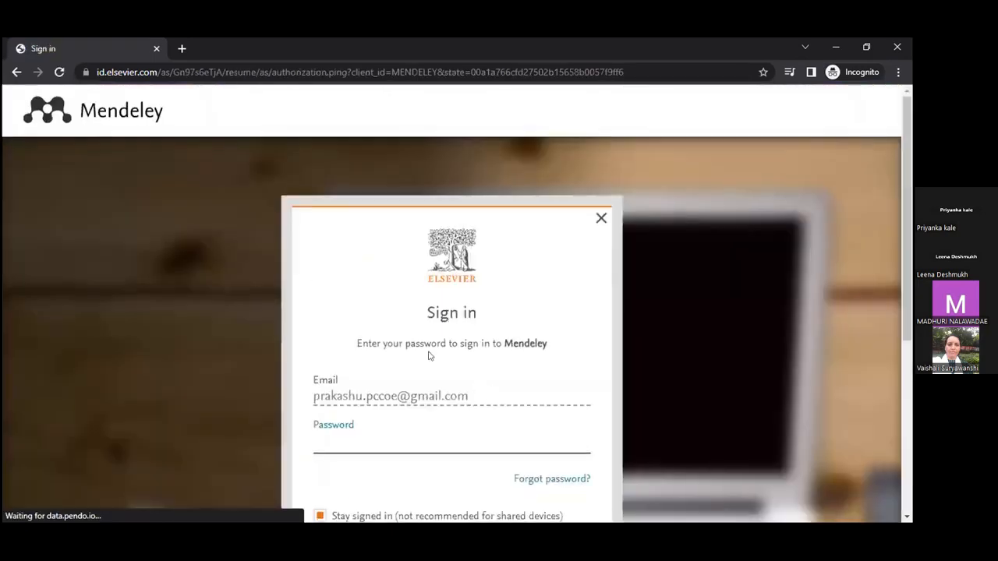
{"action": "scroll", "coordinate": [432, 354], "scroll_direction": "down", "scroll_amount": 2}
{"action": "type", "text": "•••••"}
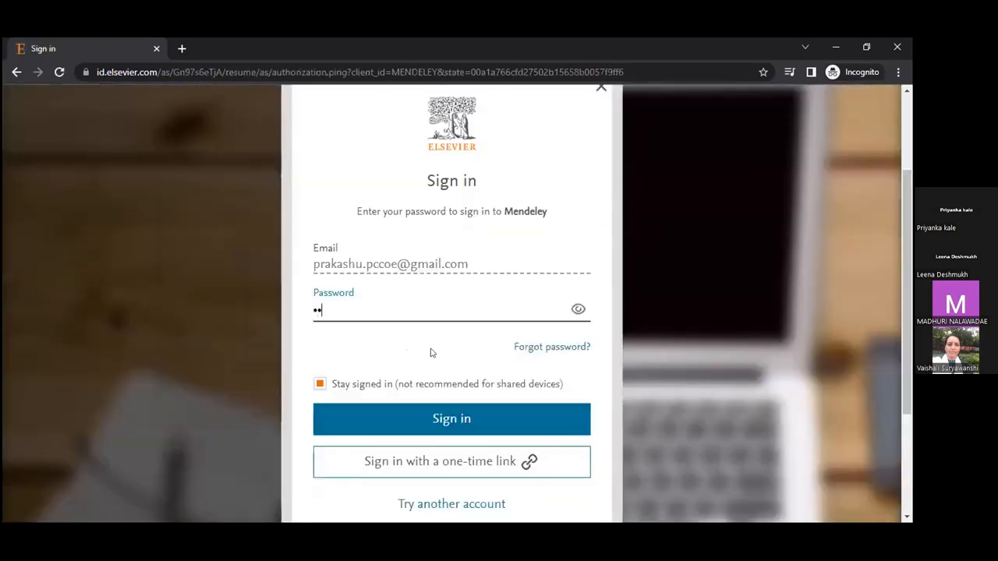
{"action": "type", "text": "•••••"}
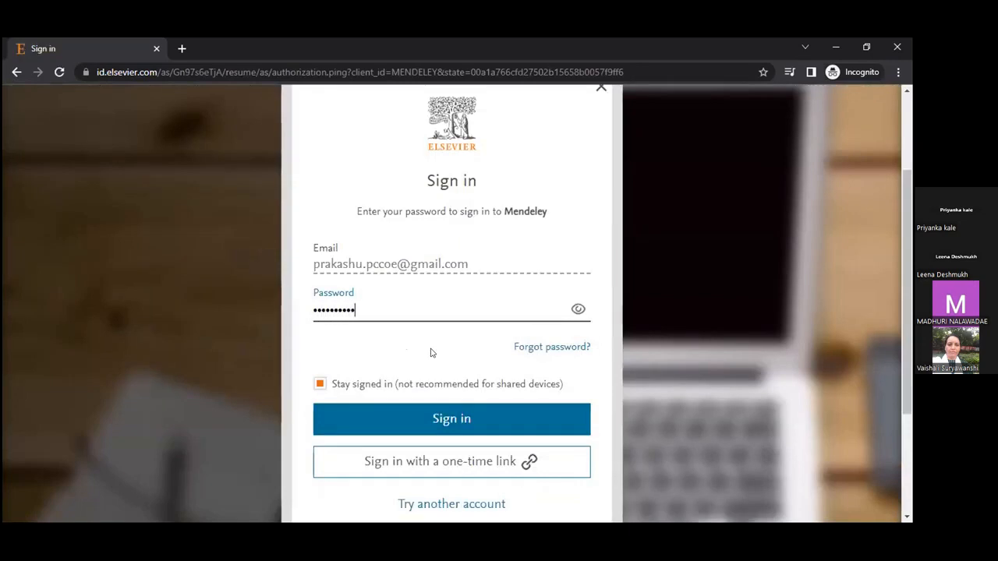
{"action": "left_click", "coordinate": [458, 429]}
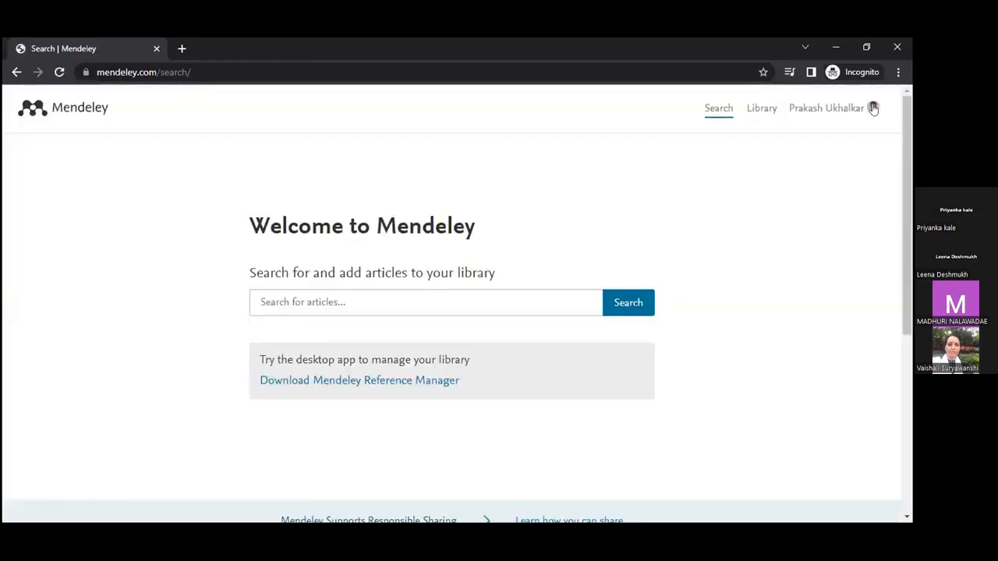
Step: Review the Account settings page from the account menu, then go to the Library
{"action": "left_click", "coordinate": [874, 109]}
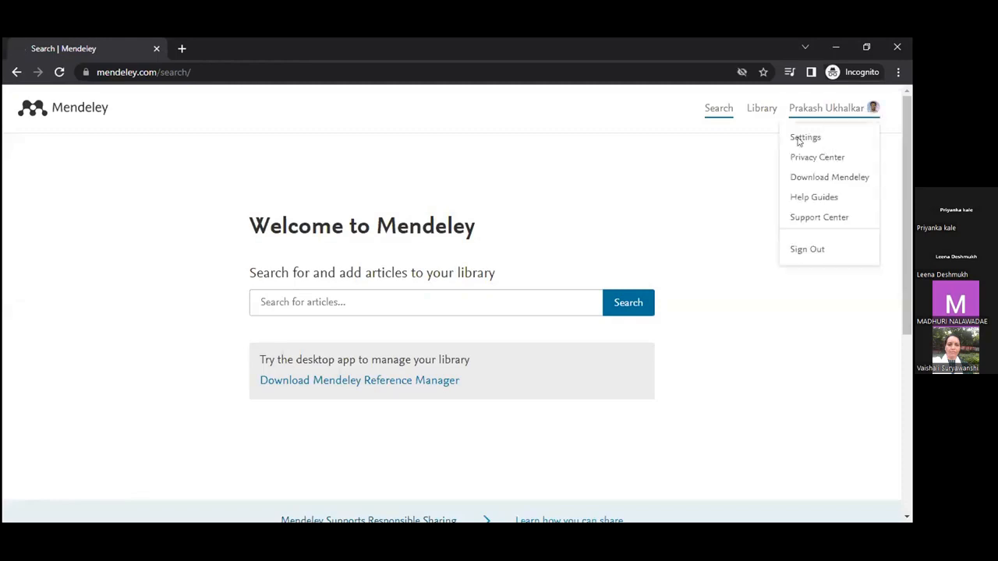
{"action": "left_click", "coordinate": [798, 141]}
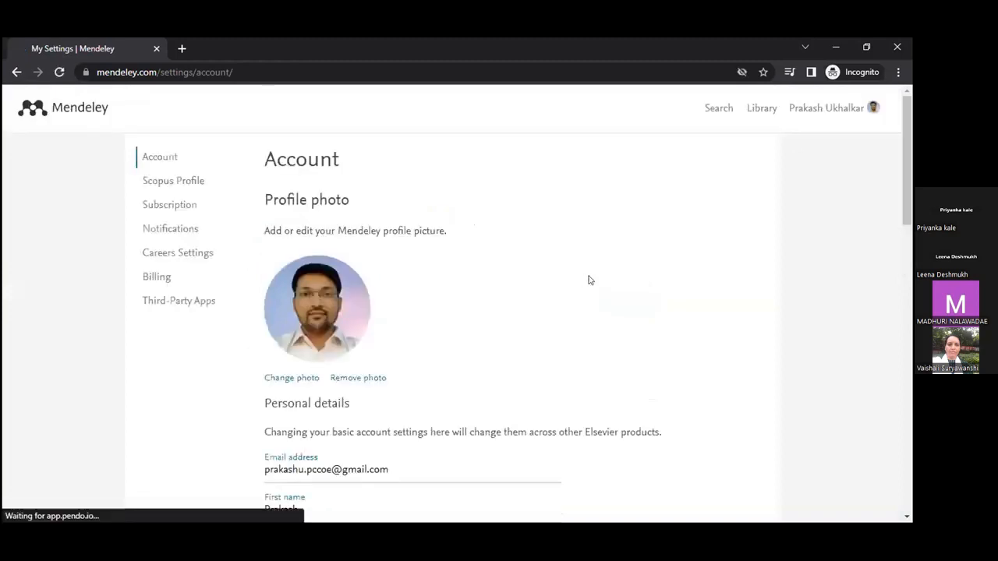
{"action": "scroll", "coordinate": [566, 293], "scroll_direction": "down", "scroll_amount": 1}
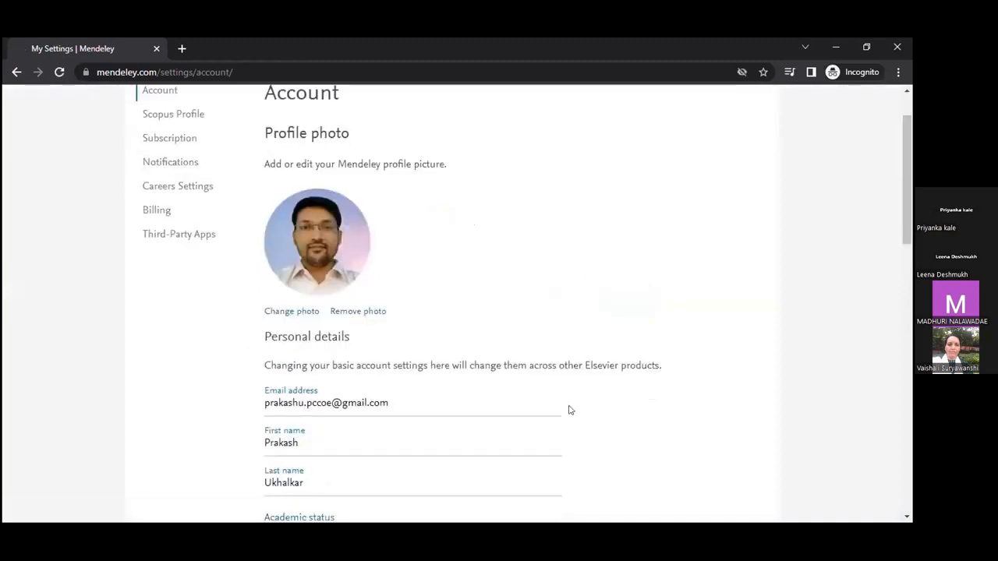
{"action": "scroll", "coordinate": [341, 341], "scroll_direction": "down", "scroll_amount": 3}
{"action": "scroll", "coordinate": [532, 394], "scroll_direction": "down", "scroll_amount": 3}
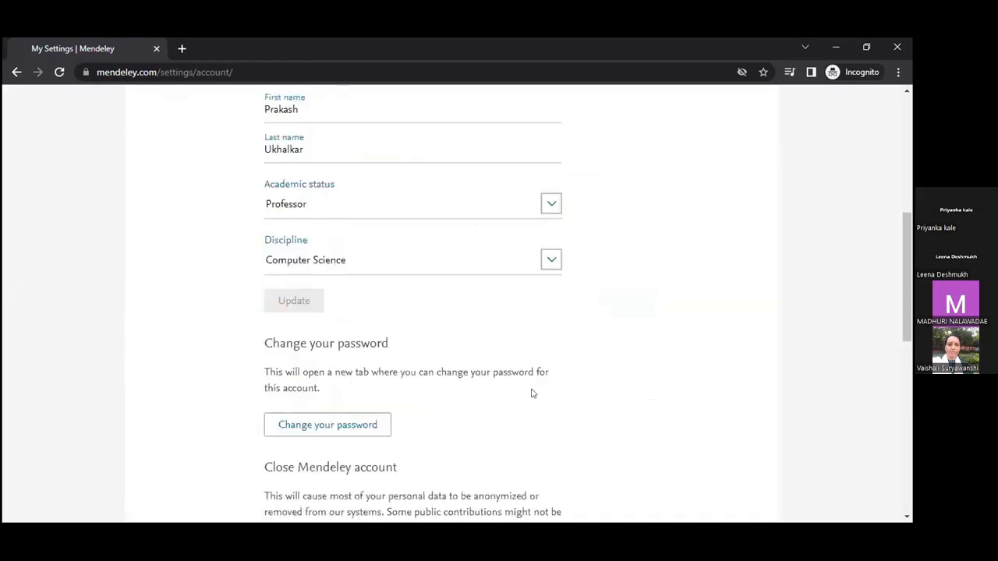
{"action": "scroll", "coordinate": [533, 393], "scroll_direction": "up", "scroll_amount": 5}
{"action": "scroll", "coordinate": [265, 250], "scroll_direction": "up", "scroll_amount": 1}
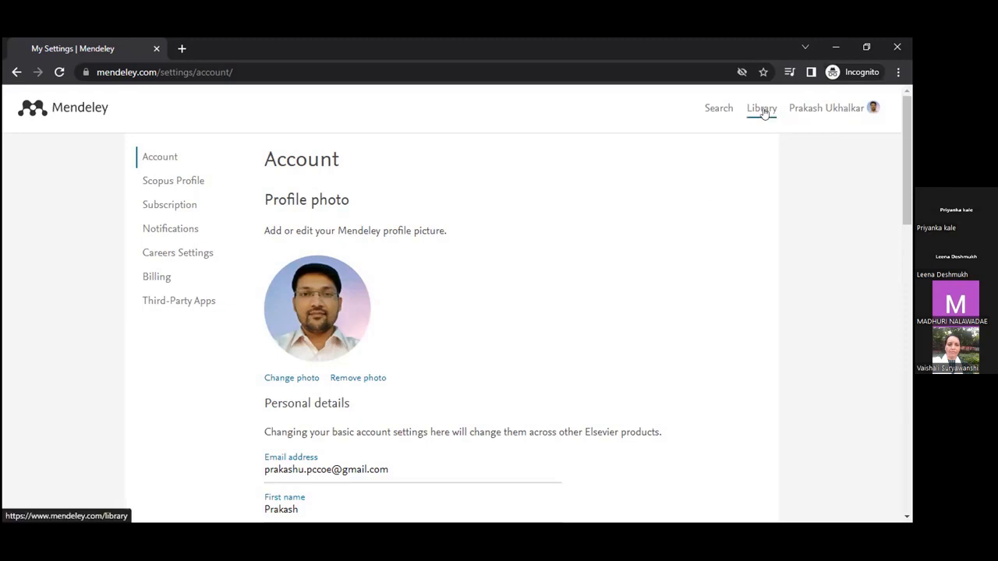
{"action": "left_click", "coordinate": [763, 109]}
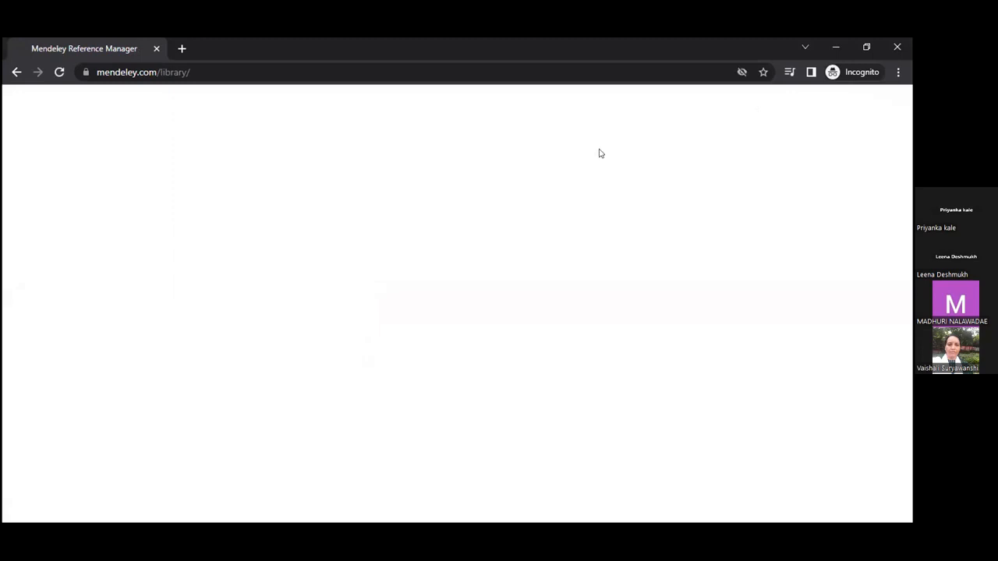
Step: Reload the blank library page so All References loads
{"action": "key", "text": "ctrl+l"}
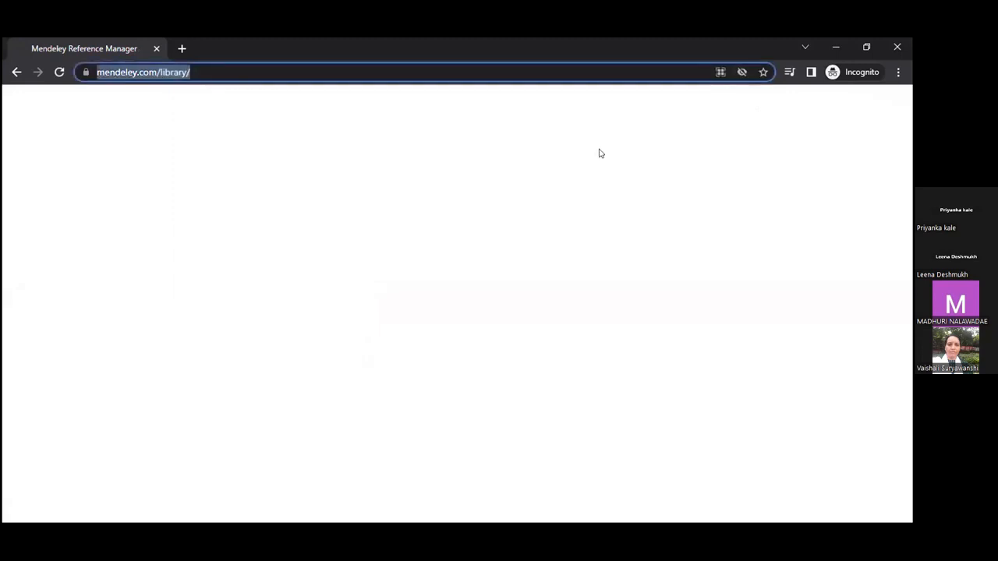
{"action": "key", "text": "Return"}
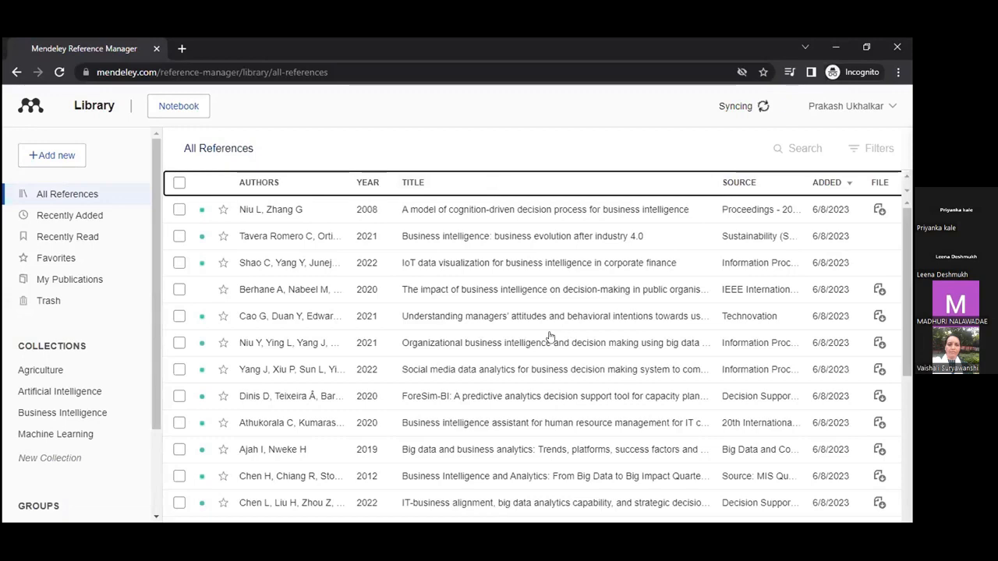
Step: Upload the second and third PDFs from the Research folder as new references
{"action": "scroll", "coordinate": [550, 336], "scroll_direction": "down", "scroll_amount": 1}
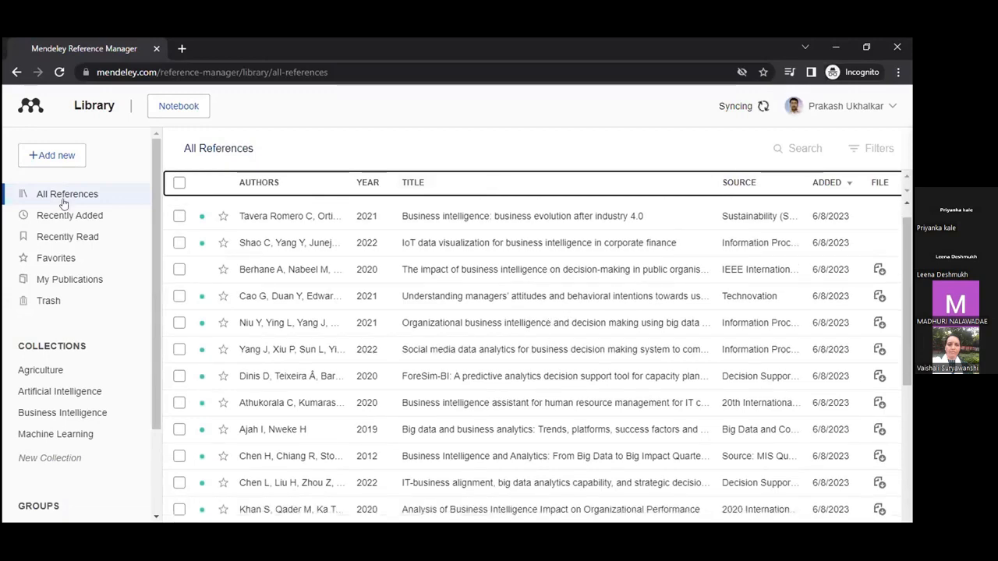
{"action": "left_click", "coordinate": [51, 155]}
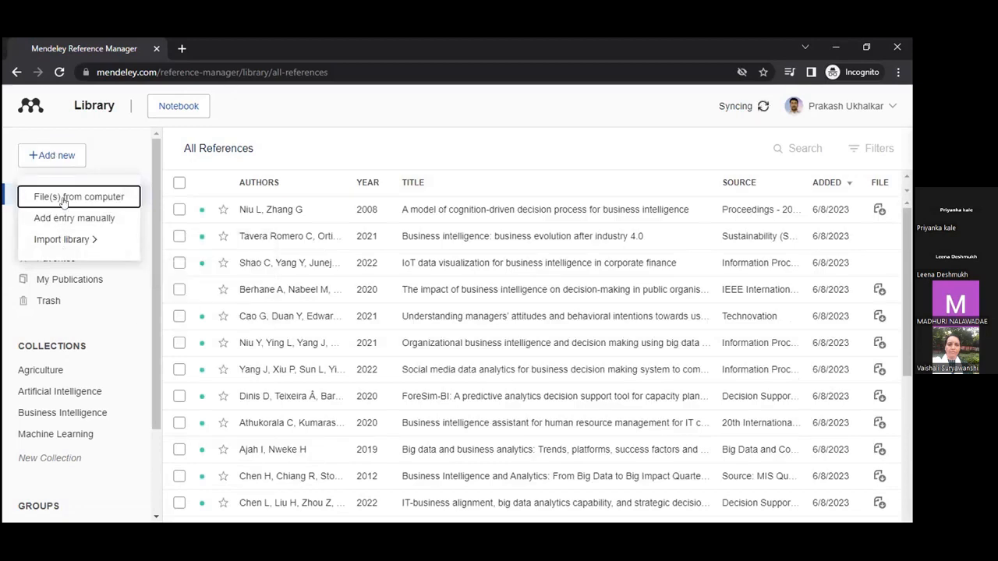
{"action": "left_click", "coordinate": [93, 202]}
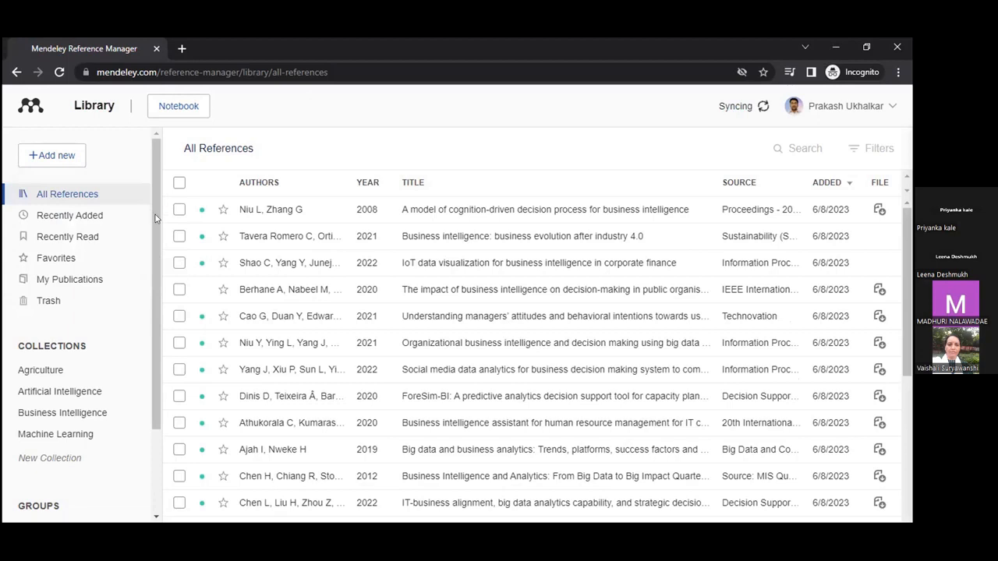
{"action": "left_click", "coordinate": [251, 202]}
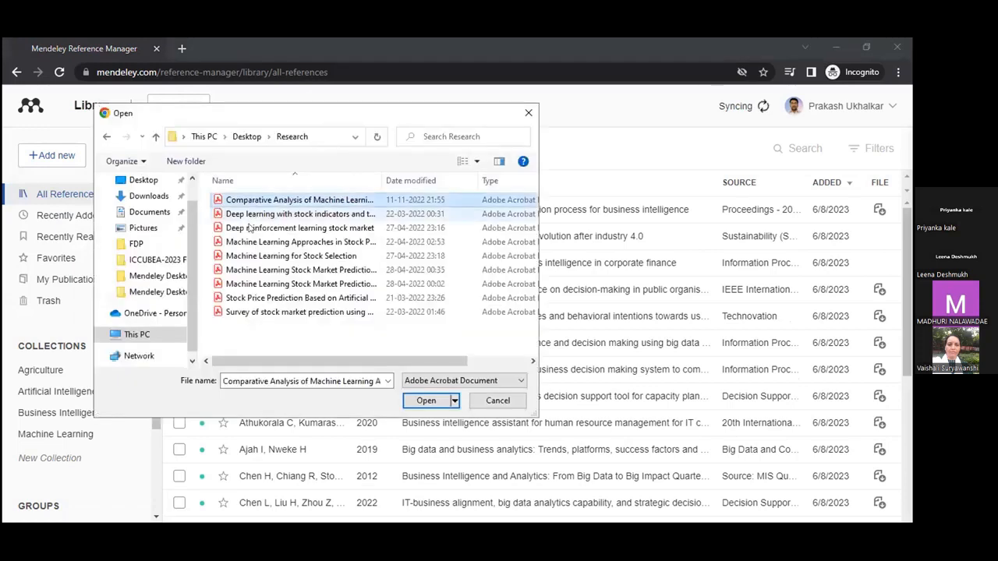
{"action": "left_click", "coordinate": [249, 227], "text": "shift"}
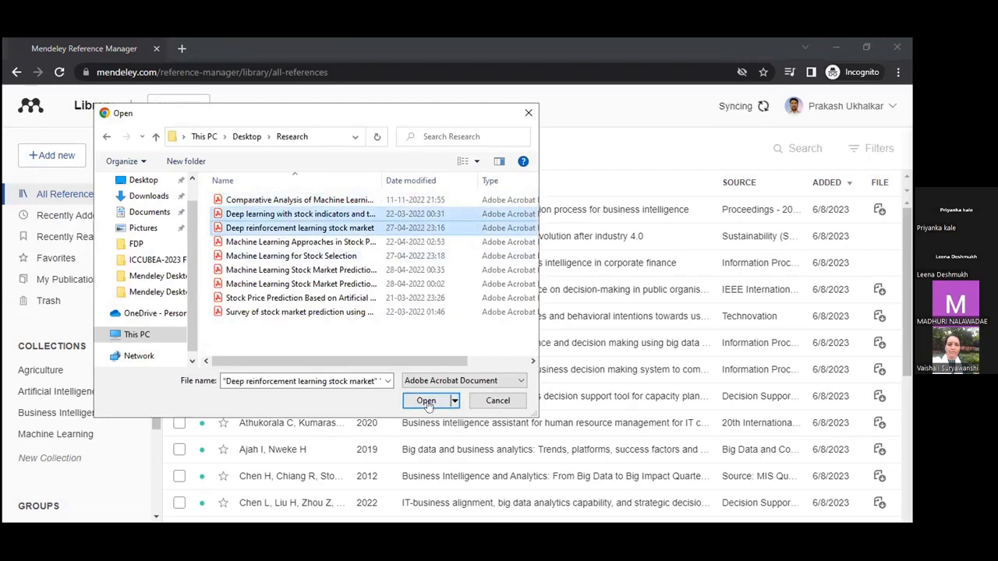
{"action": "left_click", "coordinate": [426, 401]}
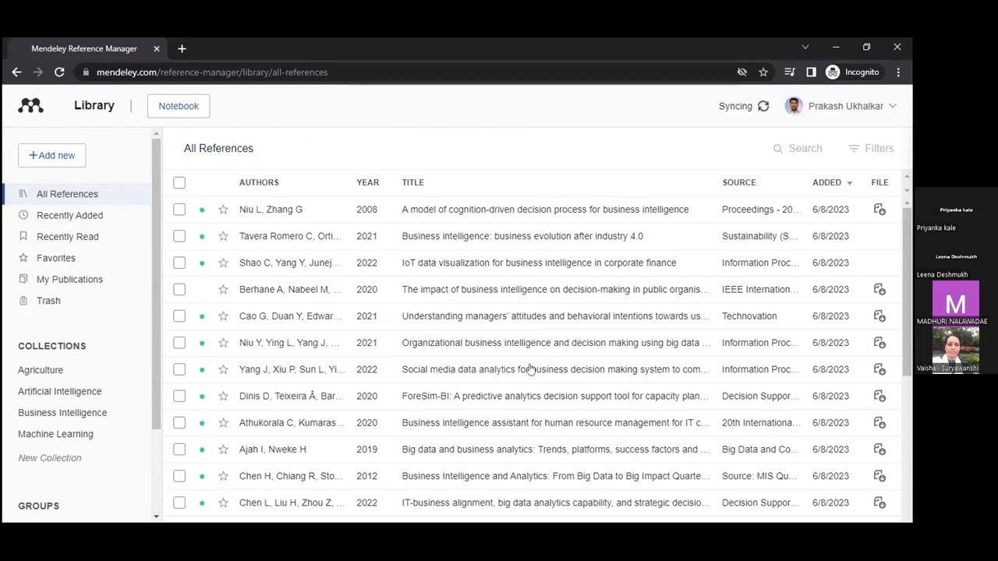
Step: Scroll through All References to review the two newly added references
{"action": "scroll", "coordinate": [528, 369], "scroll_direction": "down", "scroll_amount": 2}
{"action": "scroll", "coordinate": [540, 238], "scroll_direction": "up", "scroll_amount": 1}
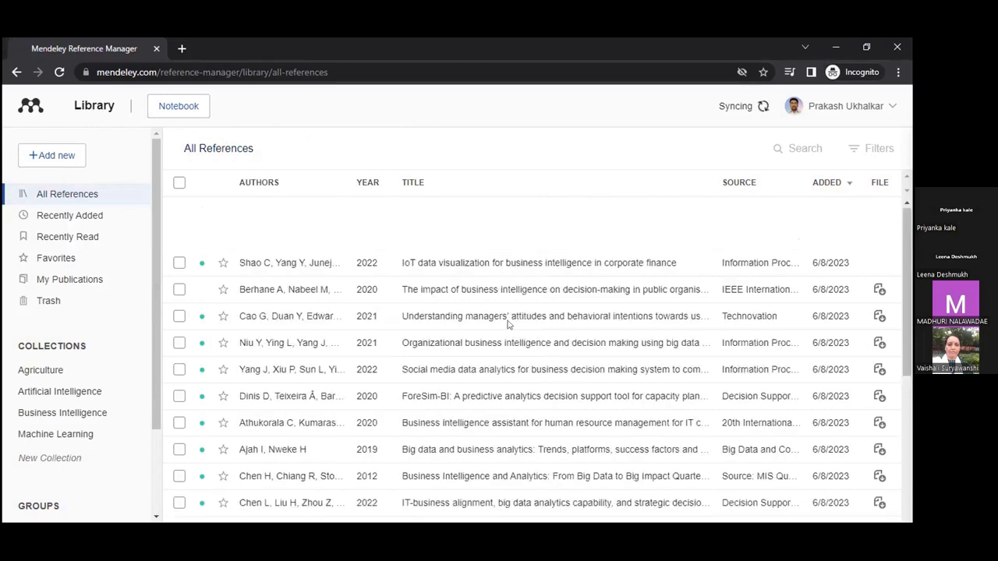
{"action": "scroll", "coordinate": [509, 326], "scroll_direction": "up", "scroll_amount": 1}
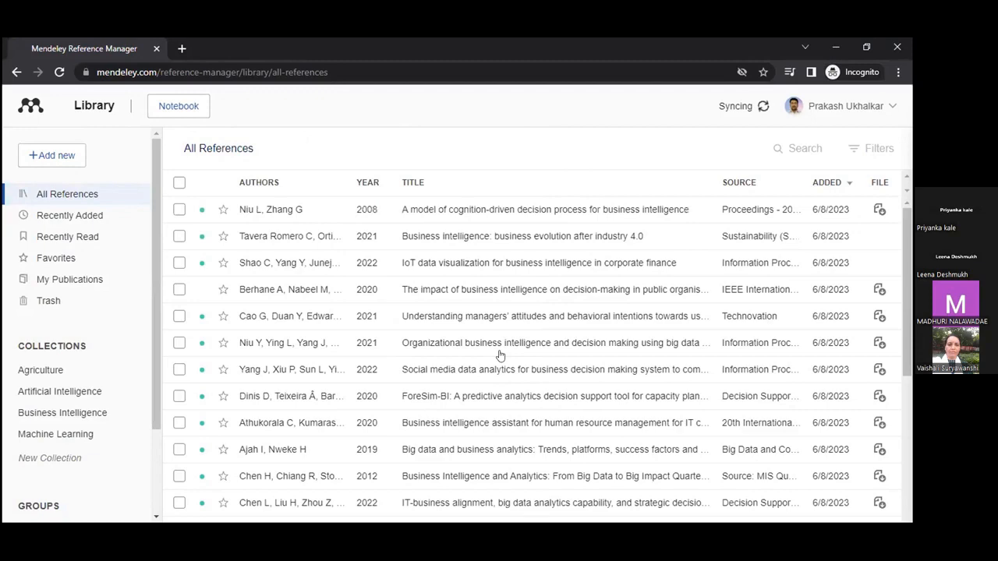
{"action": "scroll", "coordinate": [500, 356], "scroll_direction": "down", "scroll_amount": 1}
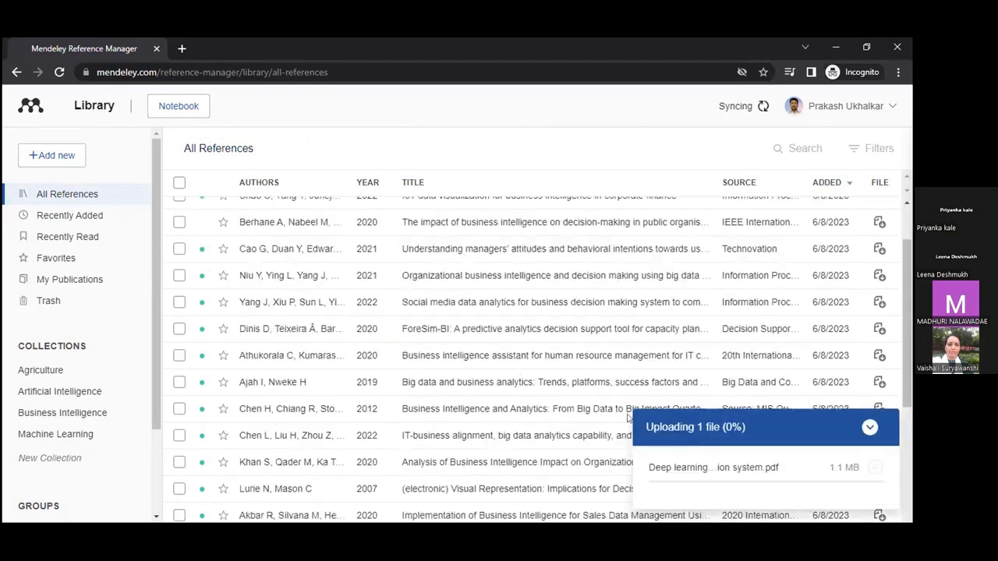
{"action": "scroll", "coordinate": [665, 452], "scroll_direction": "down", "scroll_amount": 1}
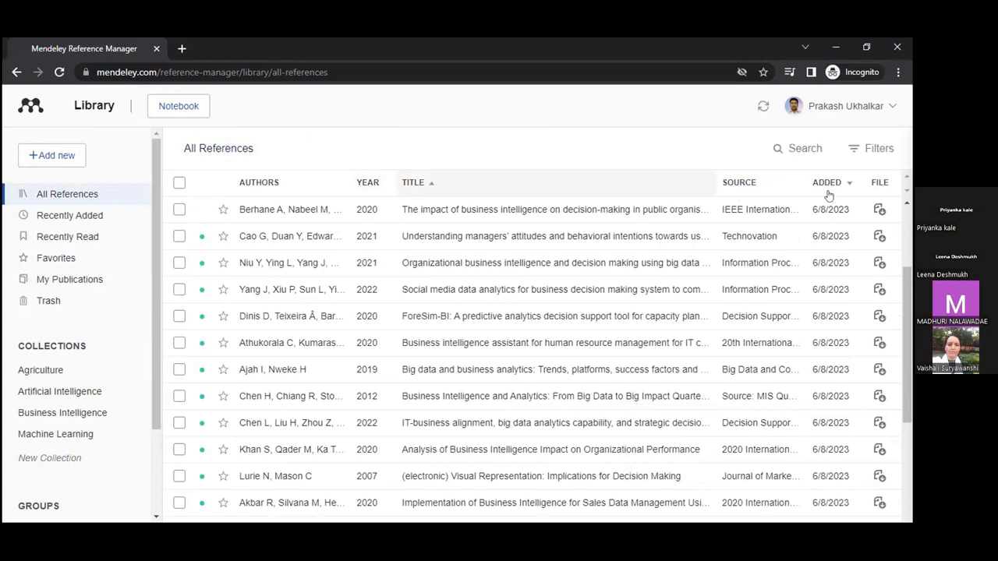
{"action": "scroll", "coordinate": [825, 373], "scroll_direction": "down", "scroll_amount": 1}
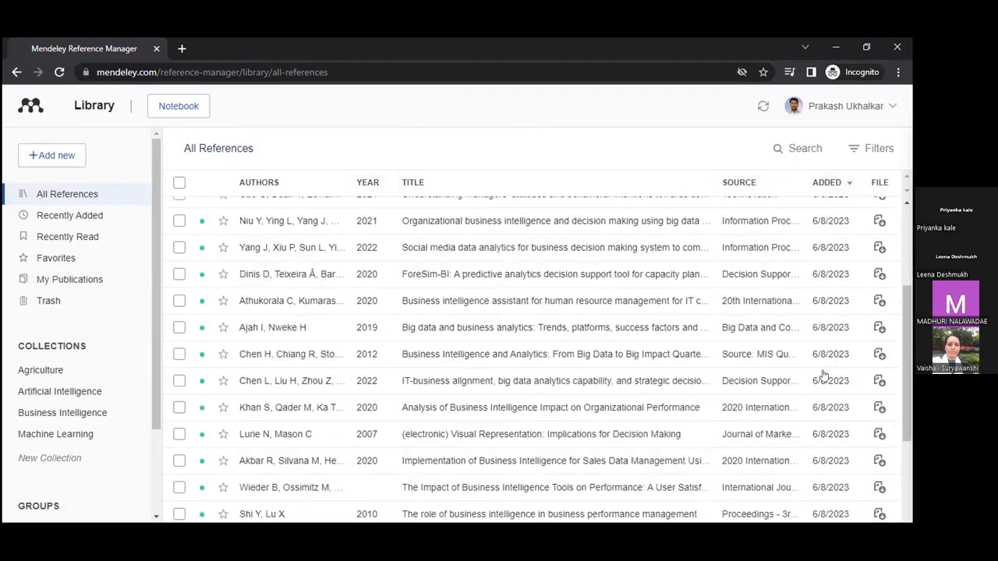
{"action": "scroll", "coordinate": [807, 394], "scroll_direction": "down", "scroll_amount": 4}
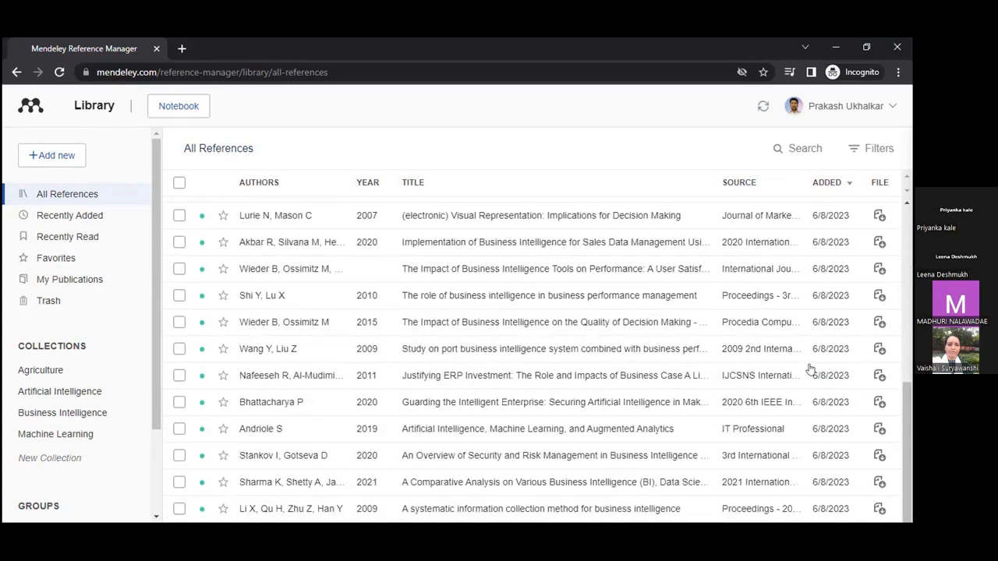
{"action": "scroll", "coordinate": [807, 367], "scroll_direction": "up", "scroll_amount": 5}
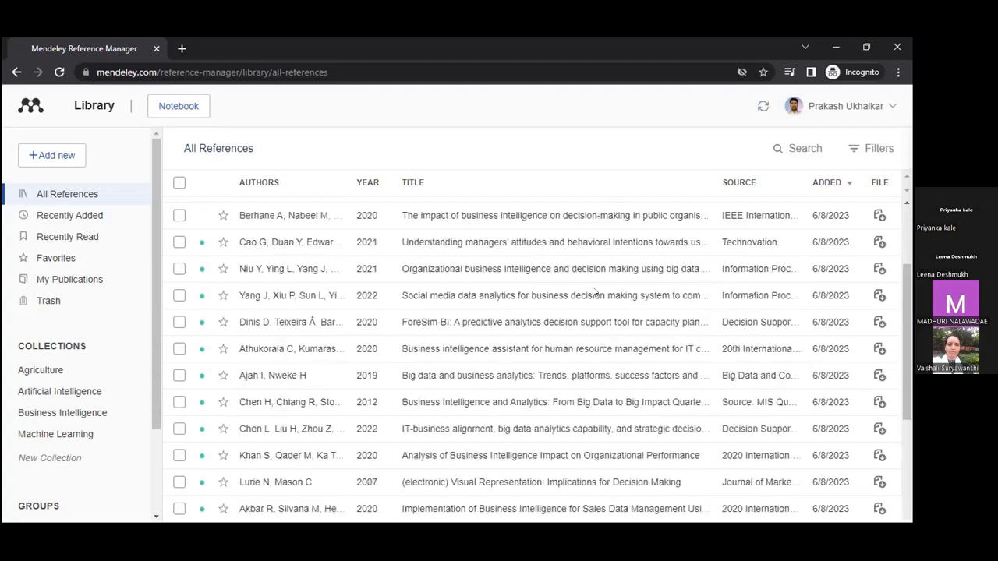
{"action": "scroll", "coordinate": [596, 293], "scroll_direction": "up", "scroll_amount": 3}
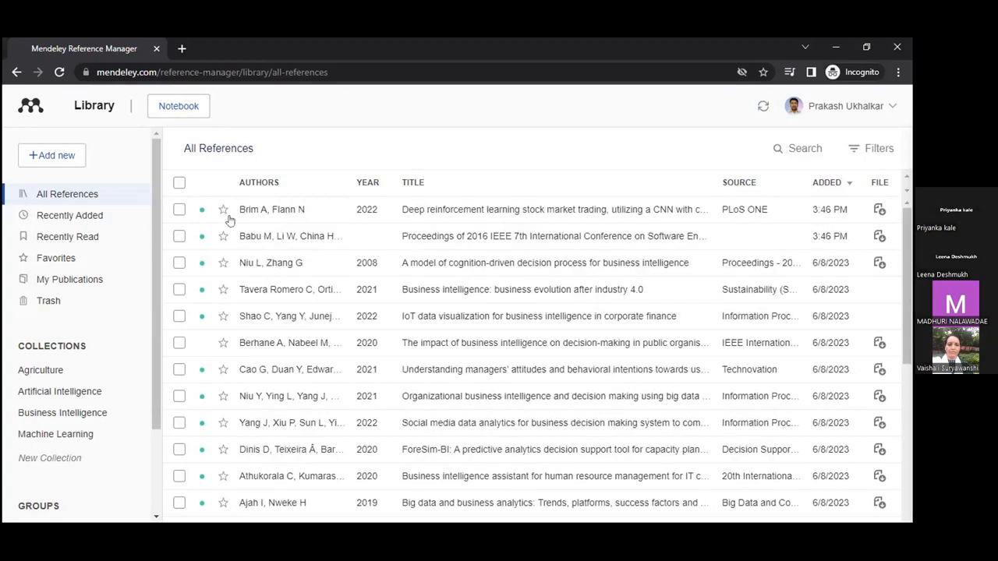
Step: File the two newest references into the Machine Learning collection, then clear the selection
{"action": "left_click", "coordinate": [179, 237]}
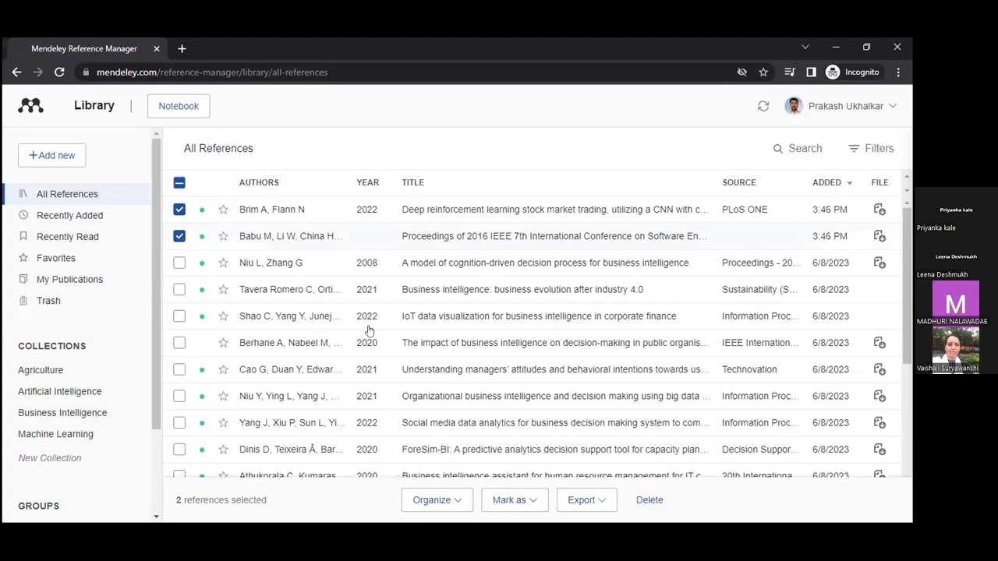
{"action": "left_click", "coordinate": [457, 505]}
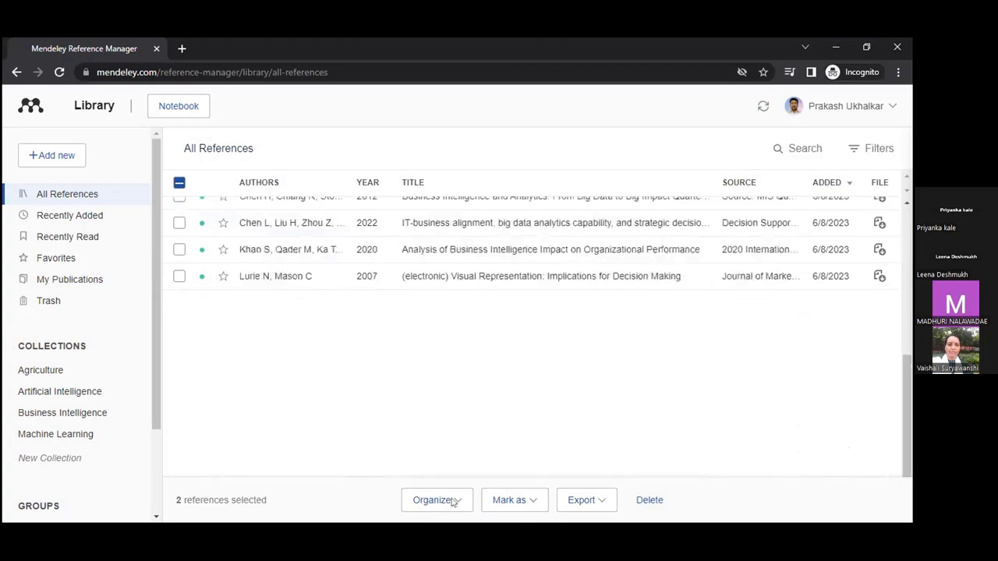
{"action": "left_click", "coordinate": [451, 501]}
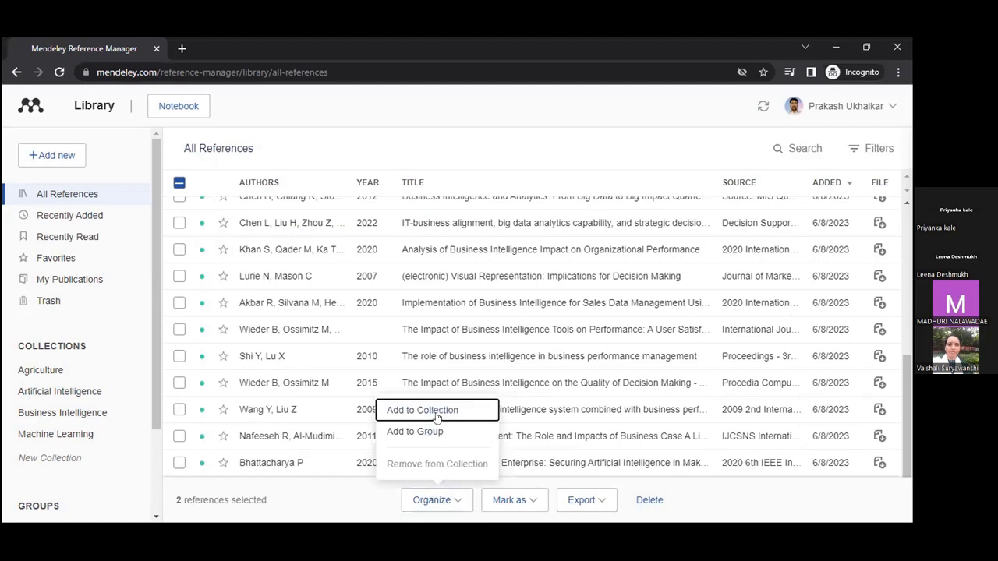
{"action": "left_click", "coordinate": [437, 417]}
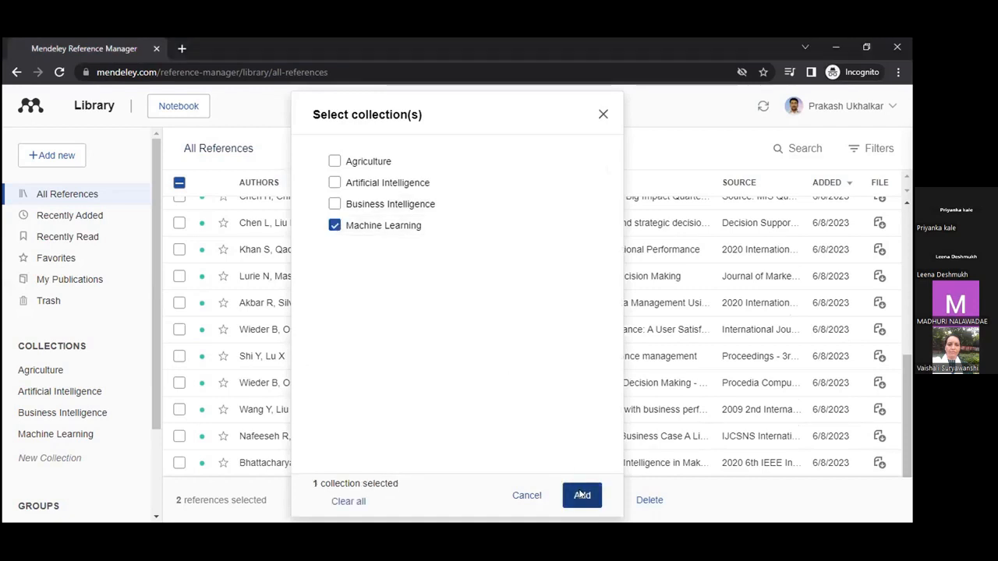
{"action": "left_click", "coordinate": [581, 494]}
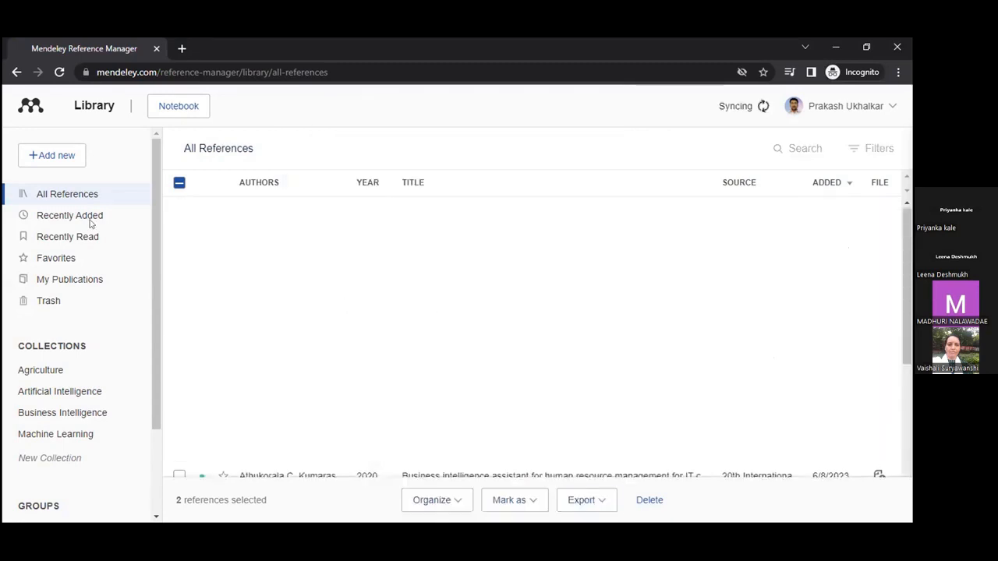
{"action": "left_click", "coordinate": [70, 195]}
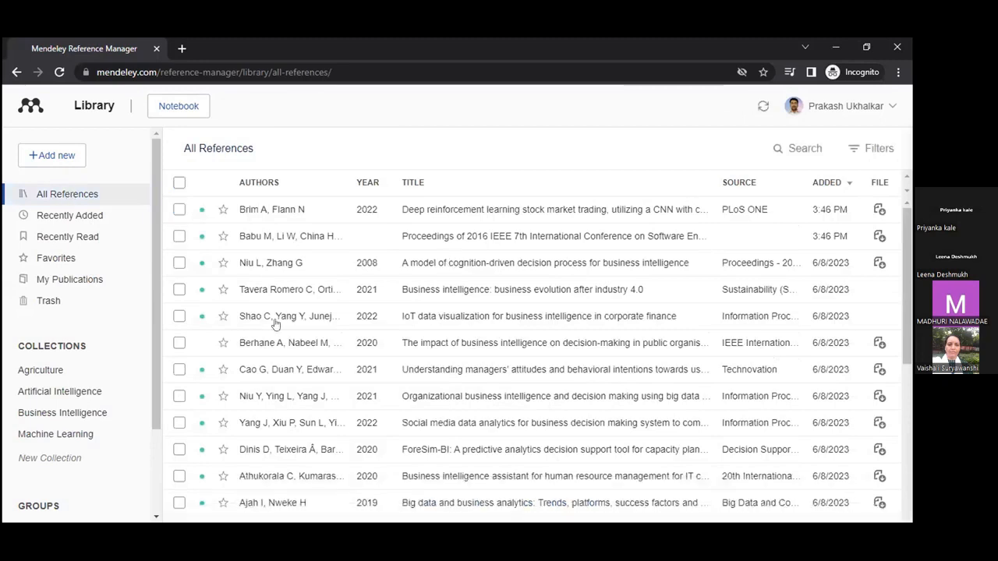
Step: Check the two references in the Machine Learning collection, then return to All References
{"action": "left_click", "coordinate": [44, 433]}
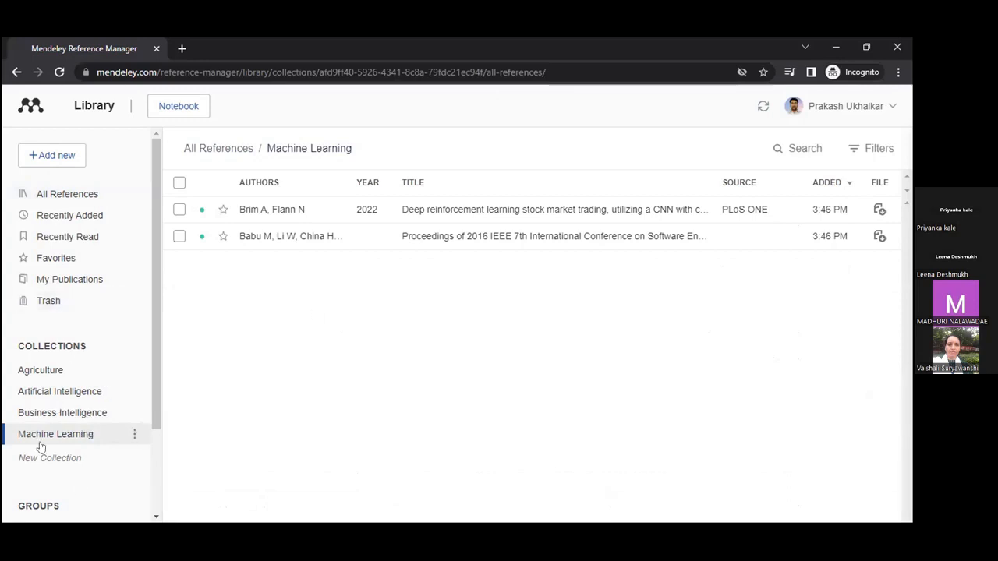
{"action": "scroll", "coordinate": [83, 432], "scroll_direction": "down", "scroll_amount": 2}
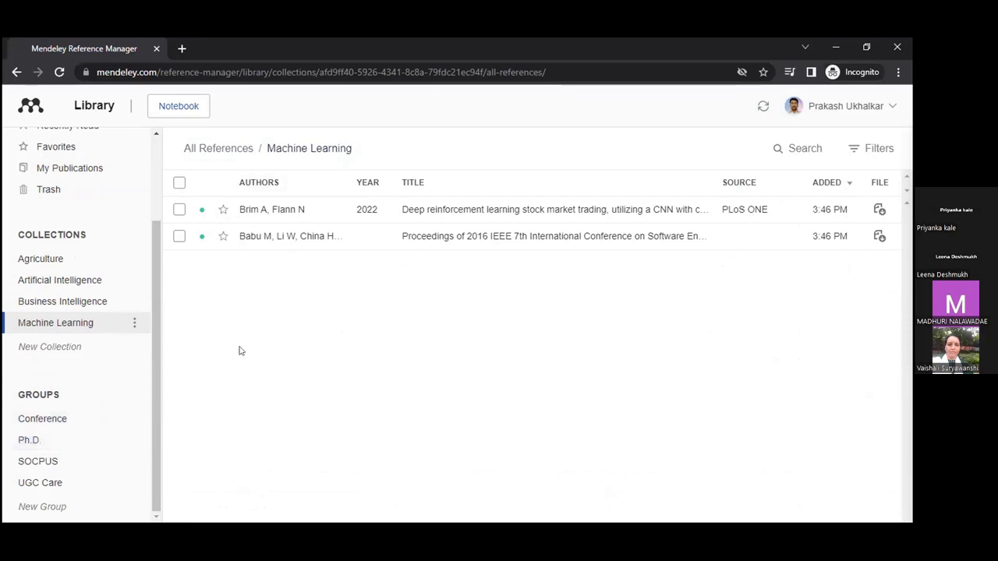
{"action": "scroll", "coordinate": [158, 238], "scroll_direction": "up", "scroll_amount": 3}
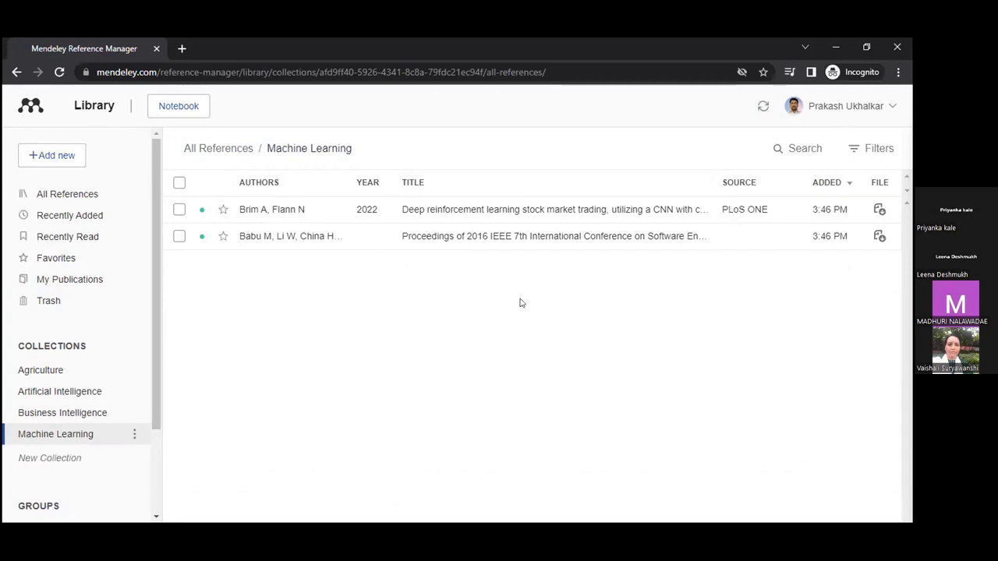
{"action": "left_click", "coordinate": [74, 201]}
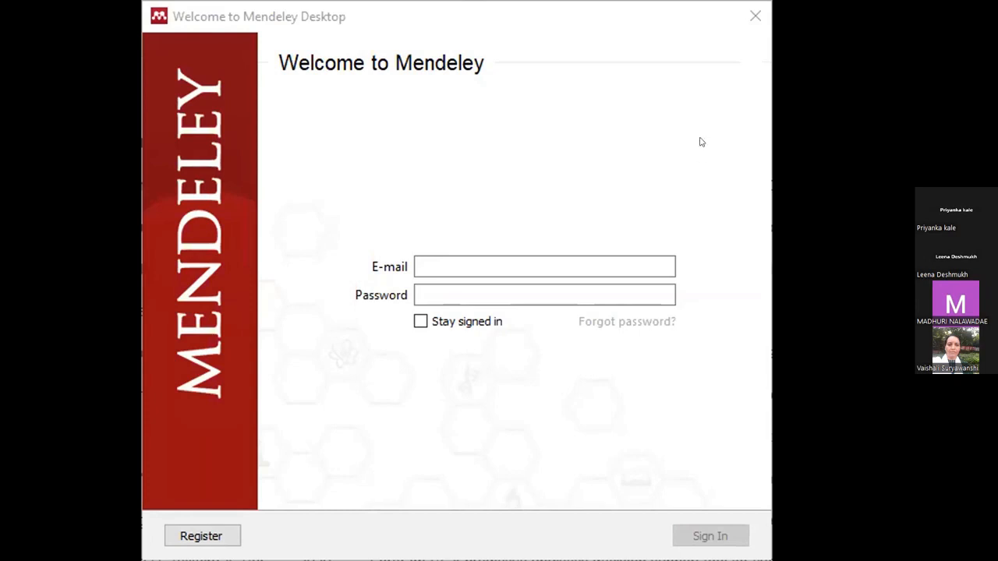
Step: Sign in to Mendeley Desktop with the account e-mail and password
{"action": "left_click", "coordinate": [449, 262]}
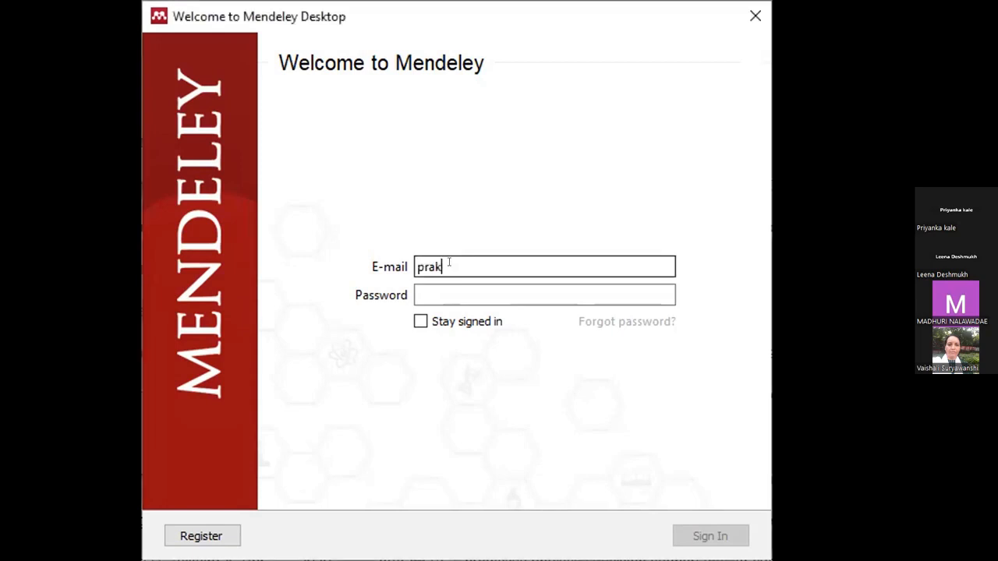
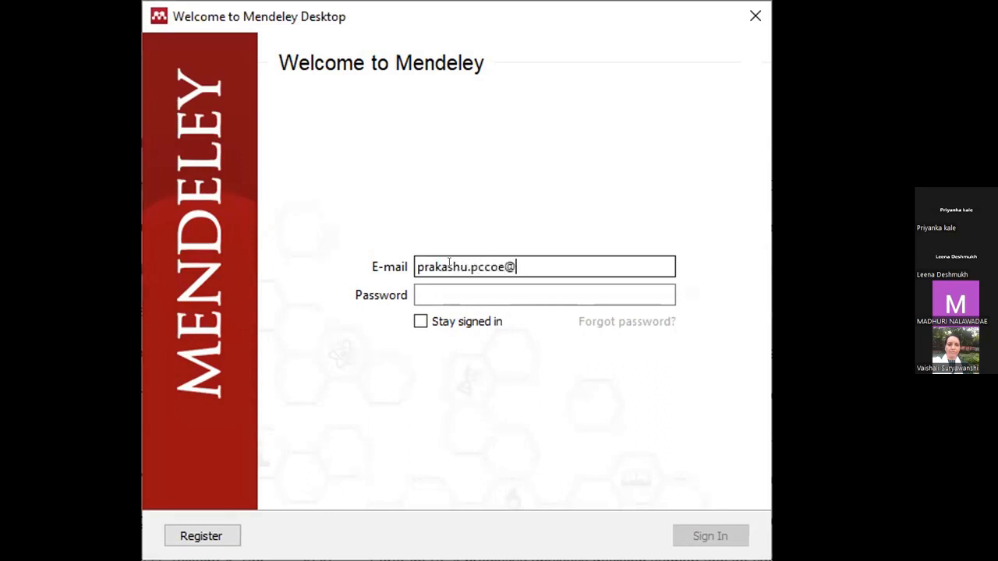
{"action": "key", "text": "Tab"}
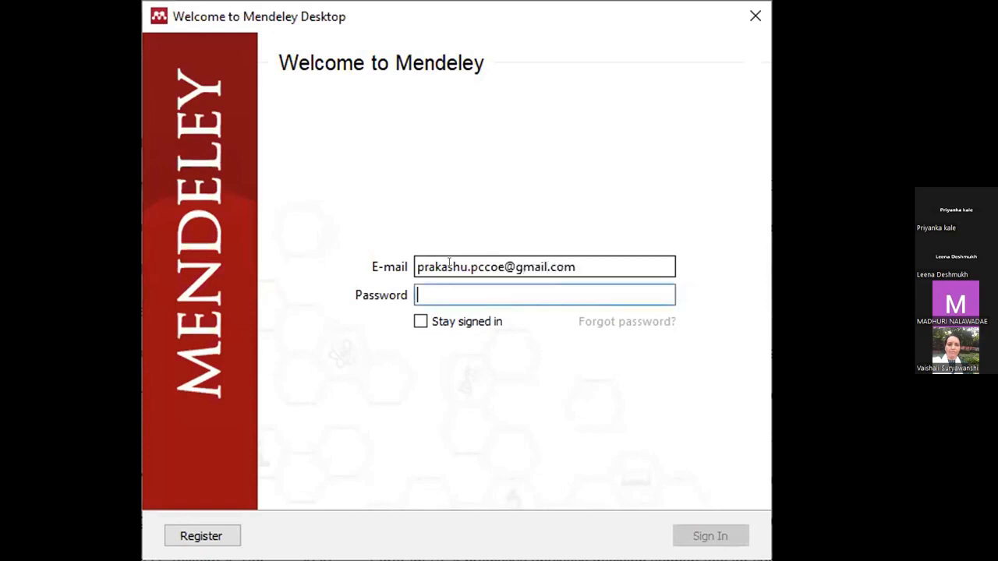
{"action": "type", "text": "••••••••••"}
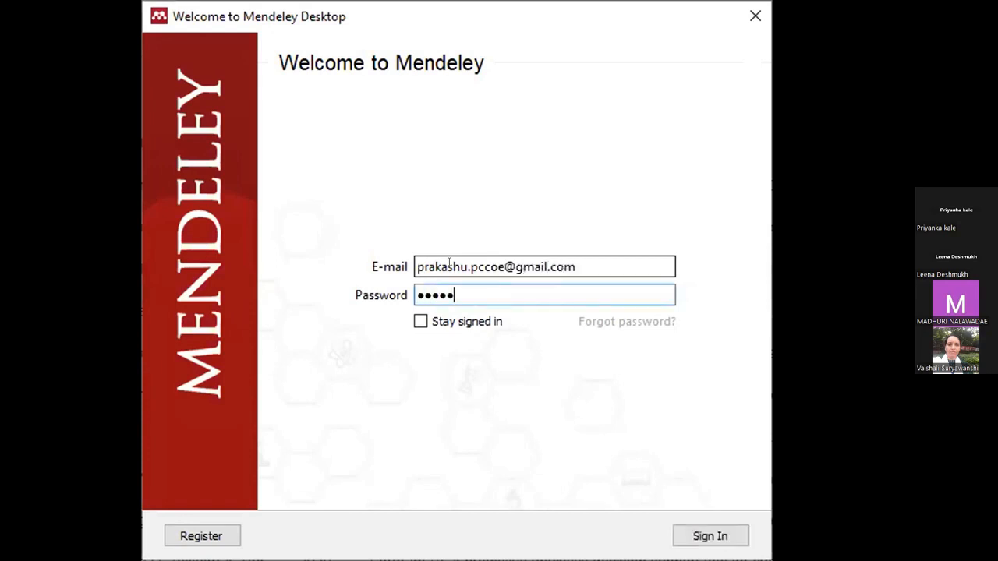
{"action": "left_click", "coordinate": [717, 538]}
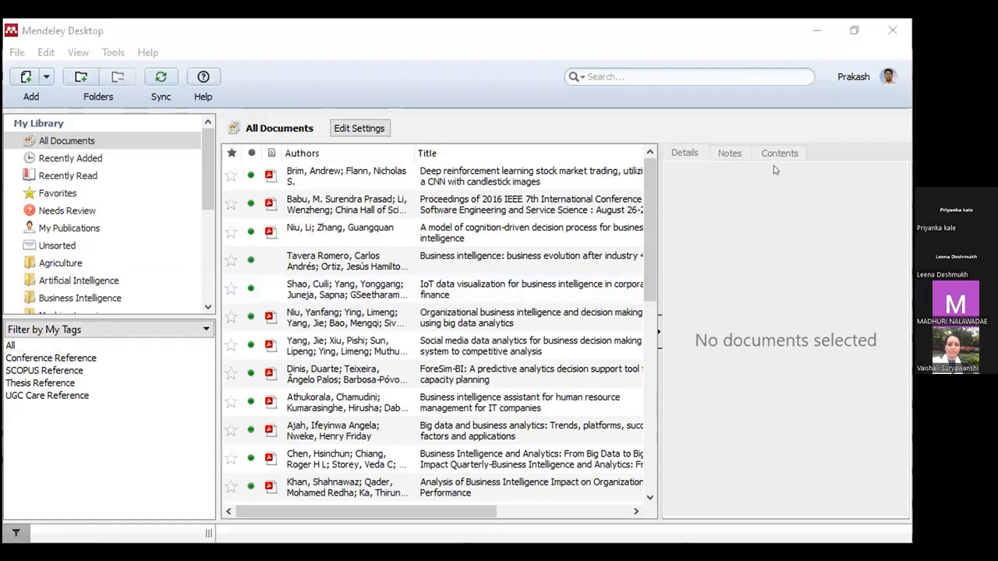
Step: Confirm the deep reinforcement learning paper's details via catalog lookup, then view the Machine Learning folder
{"action": "left_click", "coordinate": [855, 33]}
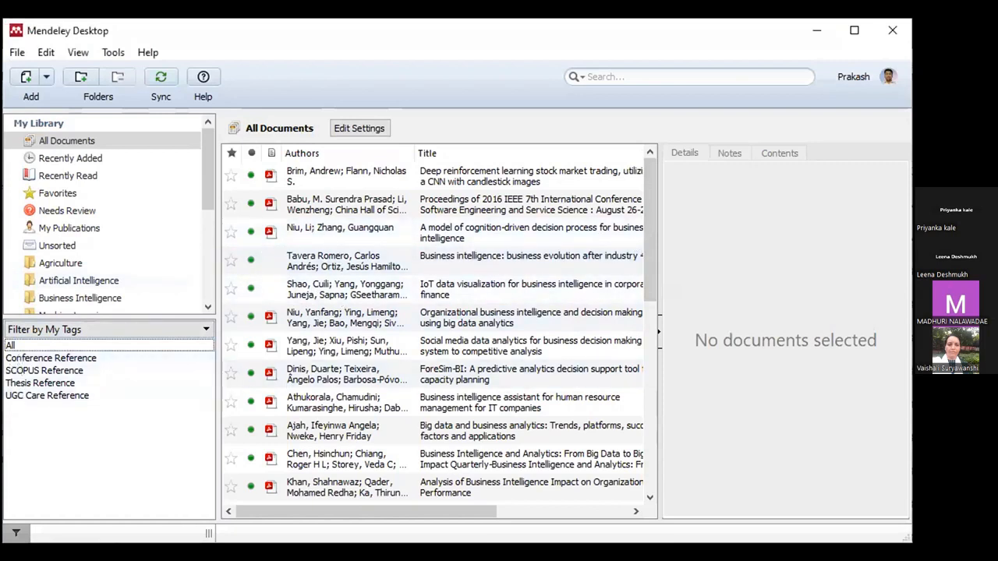
{"action": "scroll", "coordinate": [207, 167], "scroll_direction": "down", "scroll_amount": 3}
{"action": "scroll", "coordinate": [109, 195], "scroll_direction": "up", "scroll_amount": 3}
{"action": "left_click", "coordinate": [87, 159]}
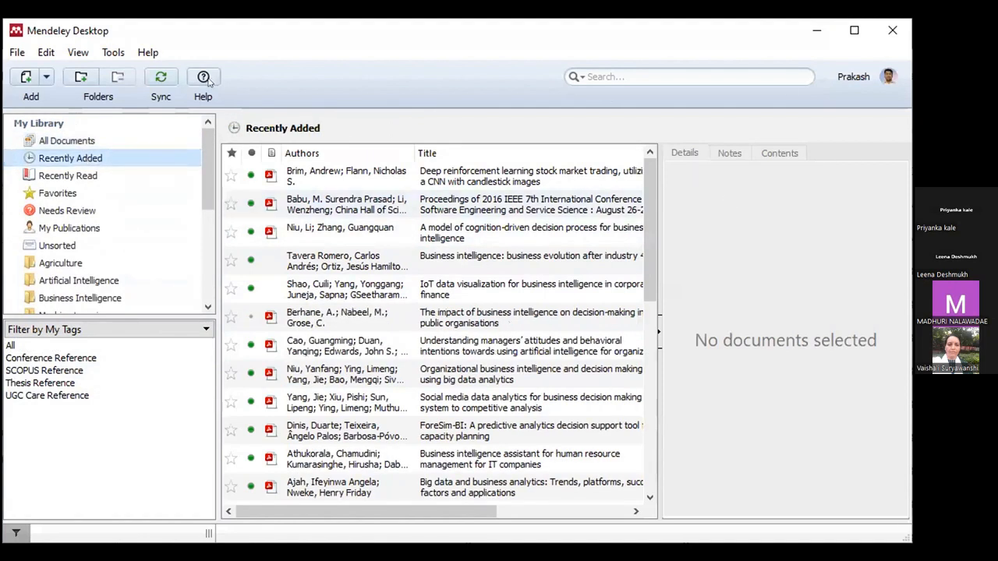
{"action": "left_click", "coordinate": [381, 182]}
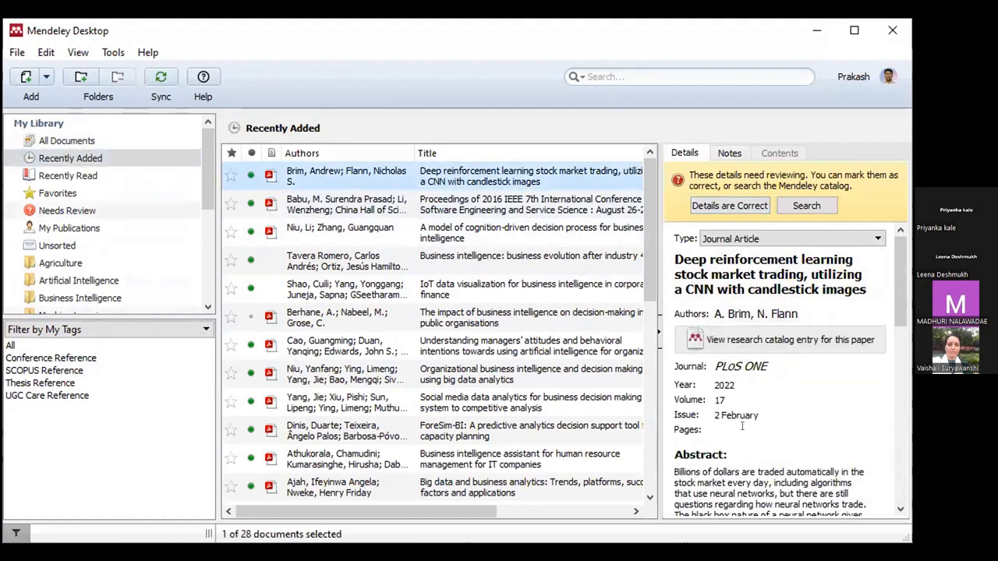
{"action": "left_click", "coordinate": [810, 207]}
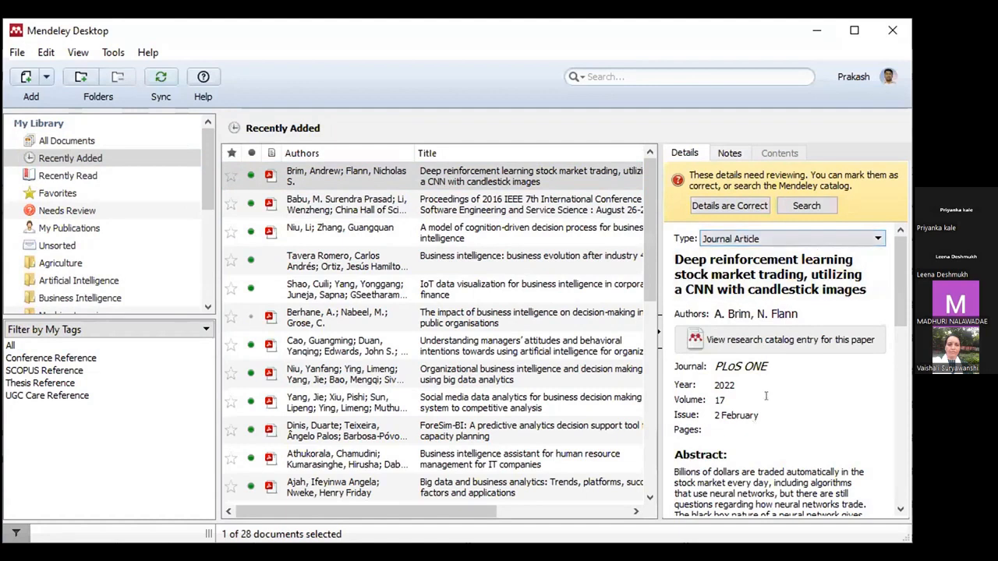
{"action": "left_click", "coordinate": [728, 206]}
{"action": "left_click", "coordinate": [729, 368]}
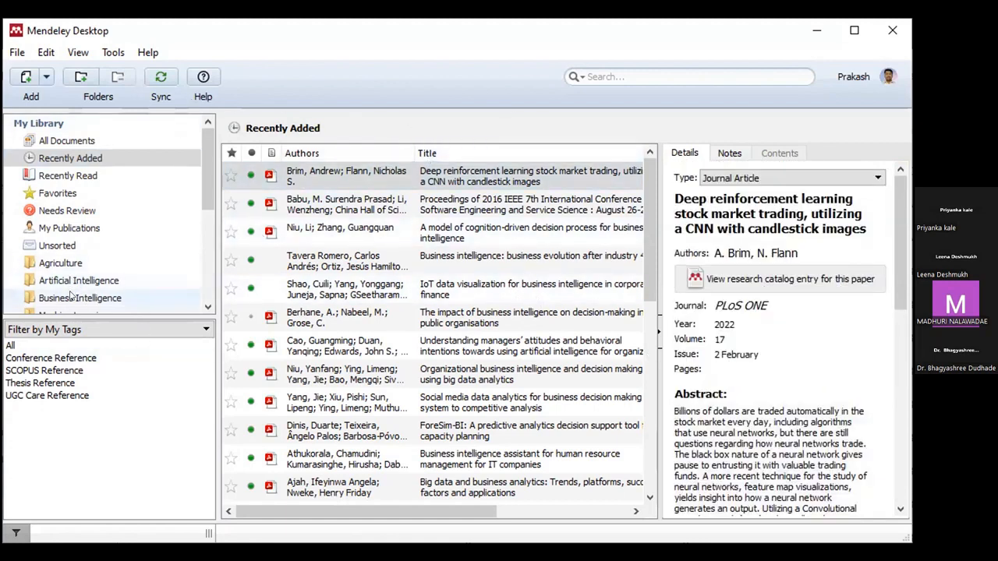
{"action": "scroll", "coordinate": [88, 267], "scroll_direction": "down", "scroll_amount": 1}
{"action": "left_click", "coordinate": [86, 270]}
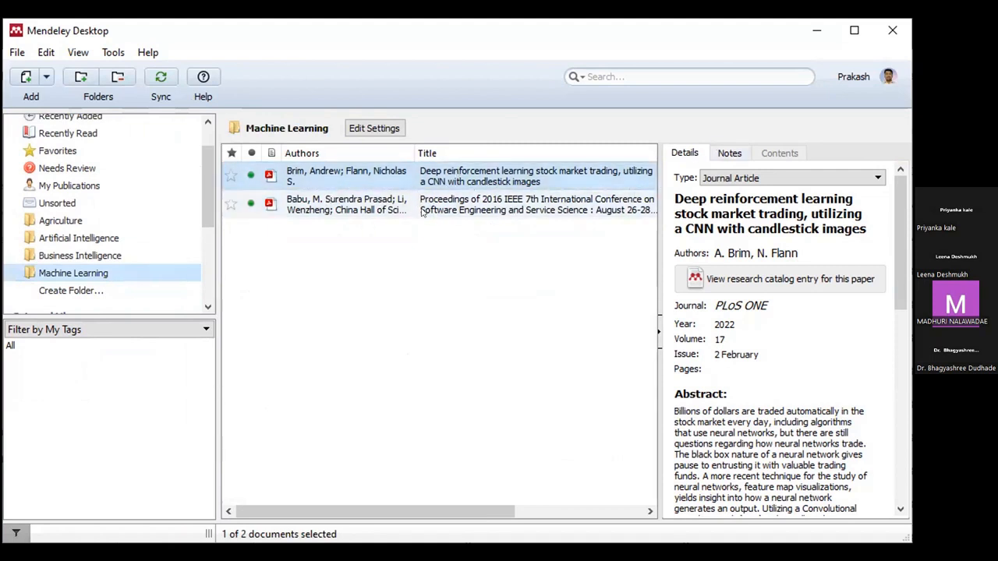
Step: Open the deep reinforcement learning PDF and highlight its page-2 motivation passage yellow
{"action": "left_click", "coordinate": [447, 172]}
{"action": "double_click", "coordinate": [447, 166]}
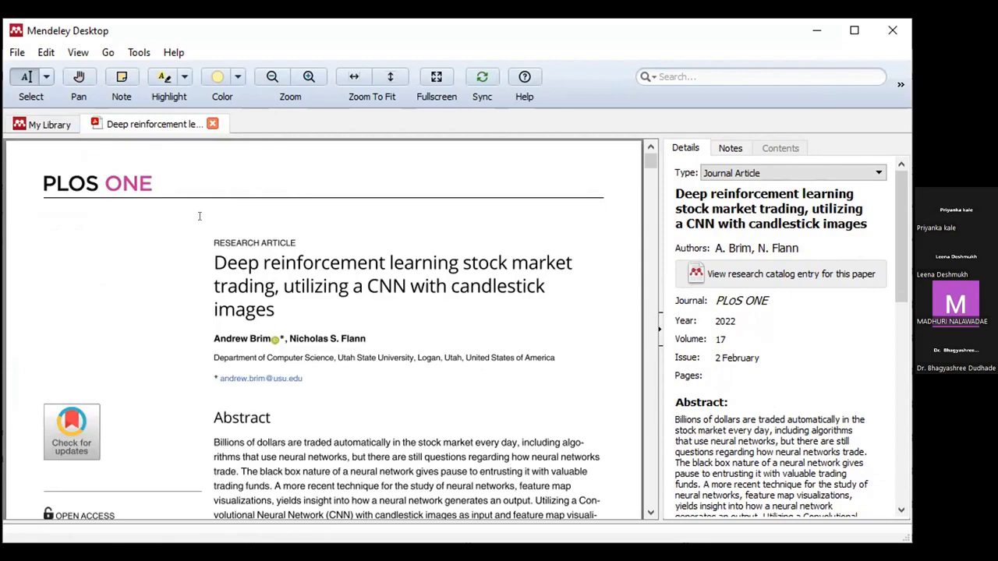
{"action": "scroll", "coordinate": [199, 216], "scroll_direction": "down", "scroll_amount": 8}
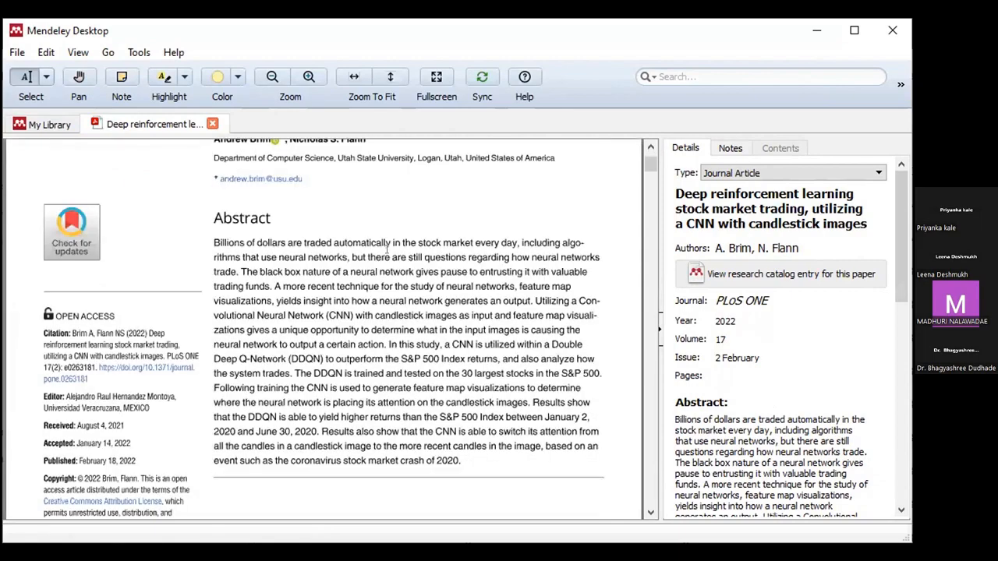
{"action": "scroll", "coordinate": [303, 239], "scroll_direction": "down", "scroll_amount": 3}
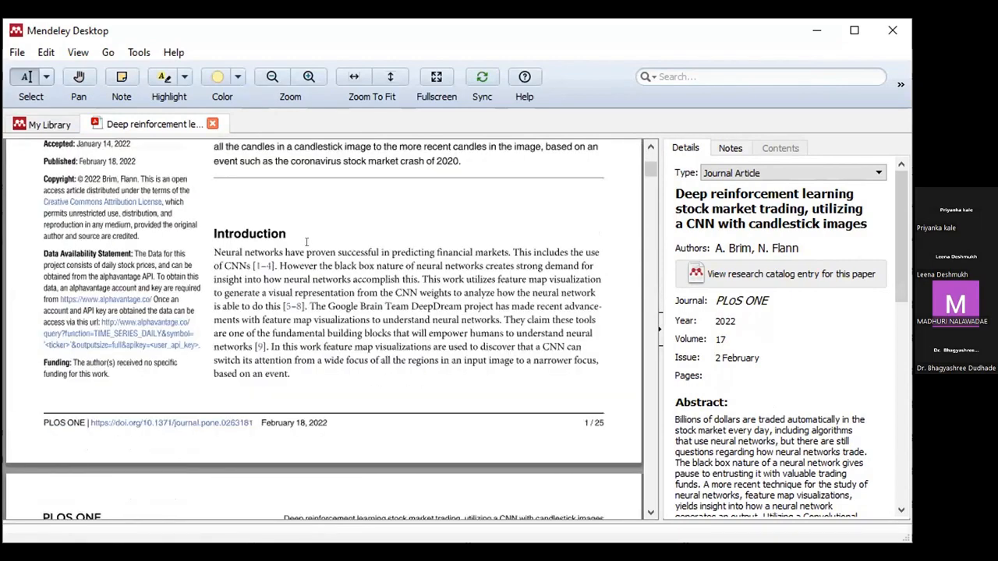
{"action": "scroll", "coordinate": [312, 248], "scroll_direction": "down", "scroll_amount": 5}
{"action": "scroll", "coordinate": [315, 292], "scroll_direction": "down", "scroll_amount": 5}
{"action": "left_click_drag", "start_coordinate": [222, 263], "coordinate": [552, 294]}
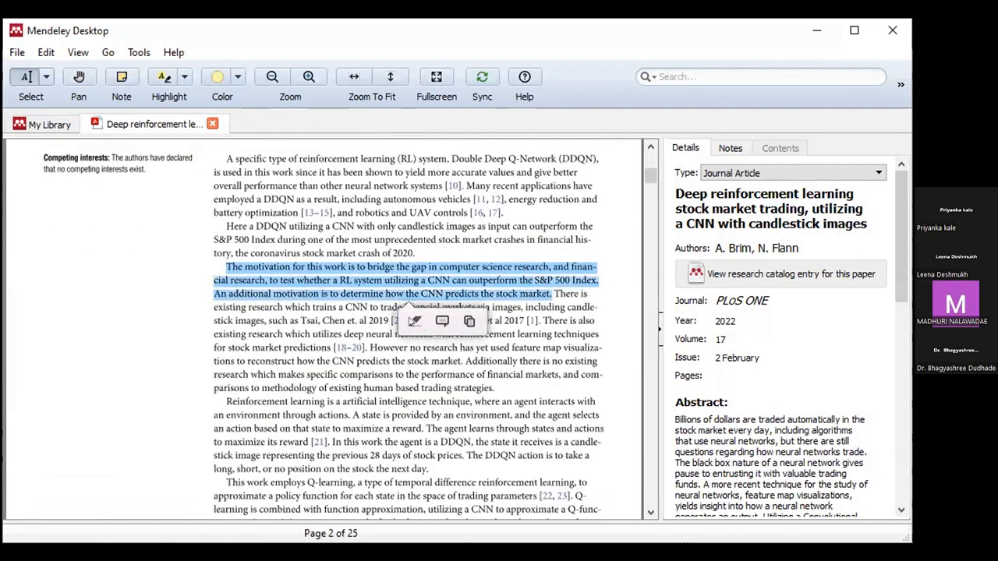
{"action": "left_click", "coordinate": [414, 320]}
Step: Attach the note 'Reference for UGC Care.' to the yellow highlight
{"action": "left_click_drag", "start_coordinate": [221, 268], "coordinate": [550, 294]}
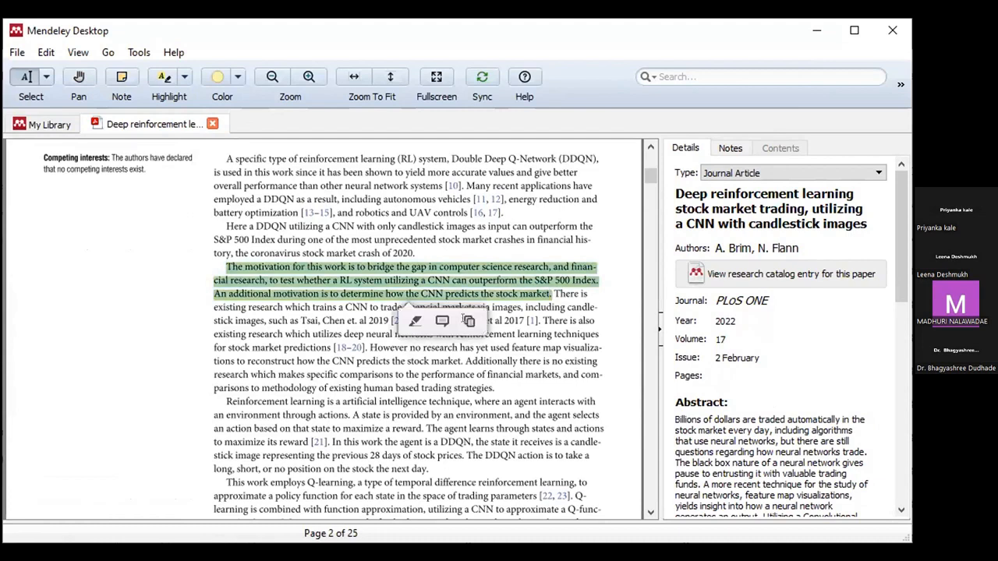
{"action": "left_click", "coordinate": [468, 321]}
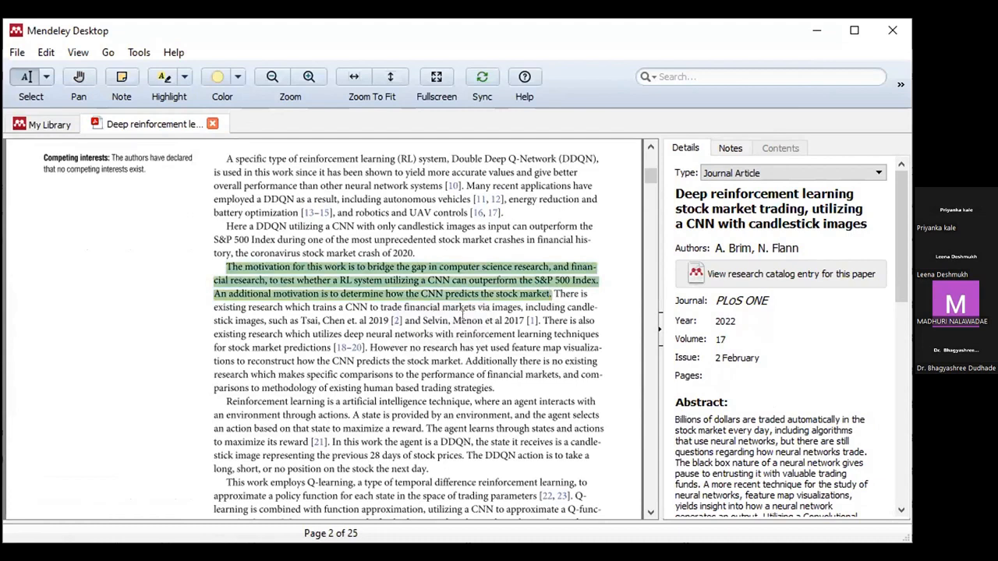
{"action": "left_click", "coordinate": [549, 294]}
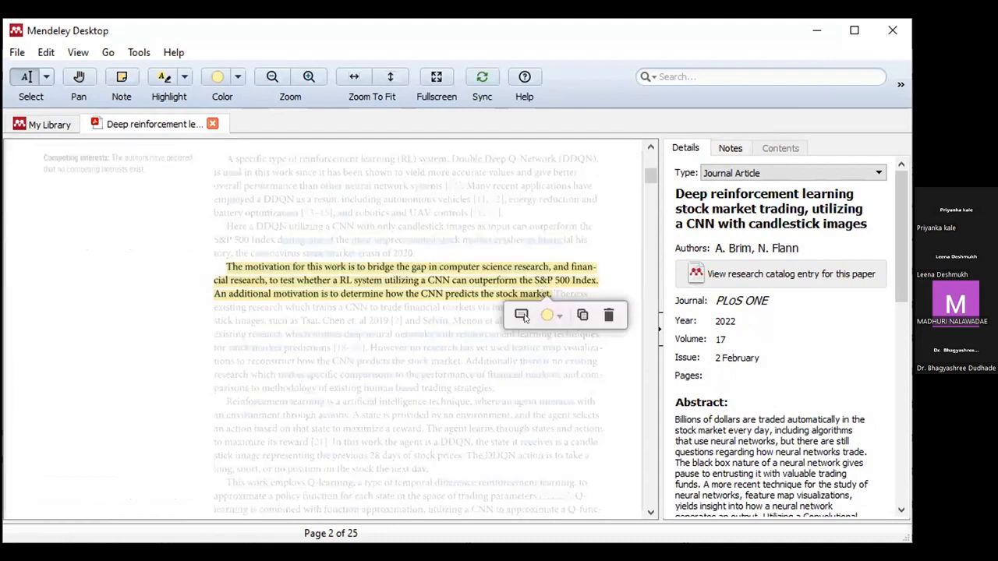
{"action": "left_click", "coordinate": [522, 315]}
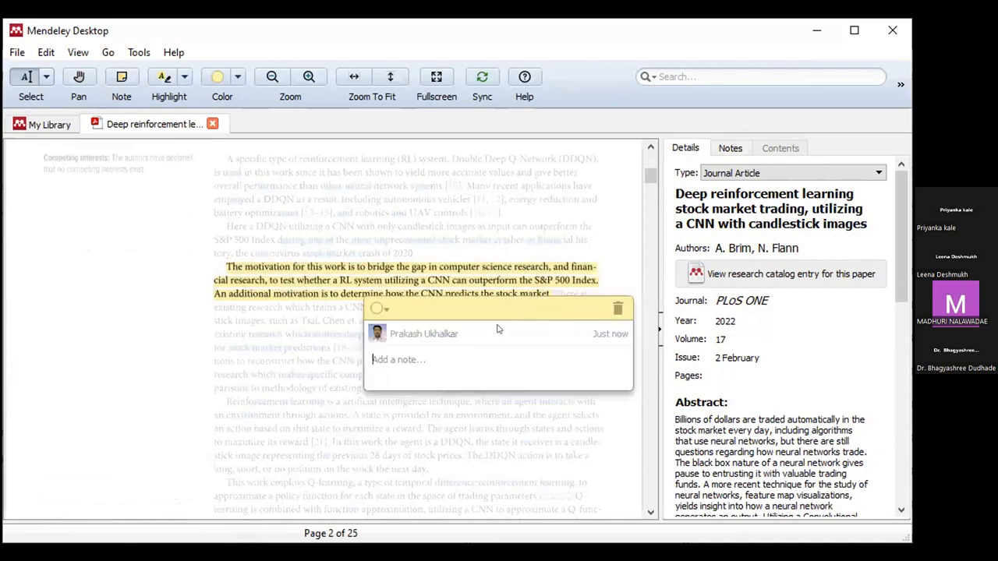
{"action": "type", "text": "Referecece for UGC Care."}
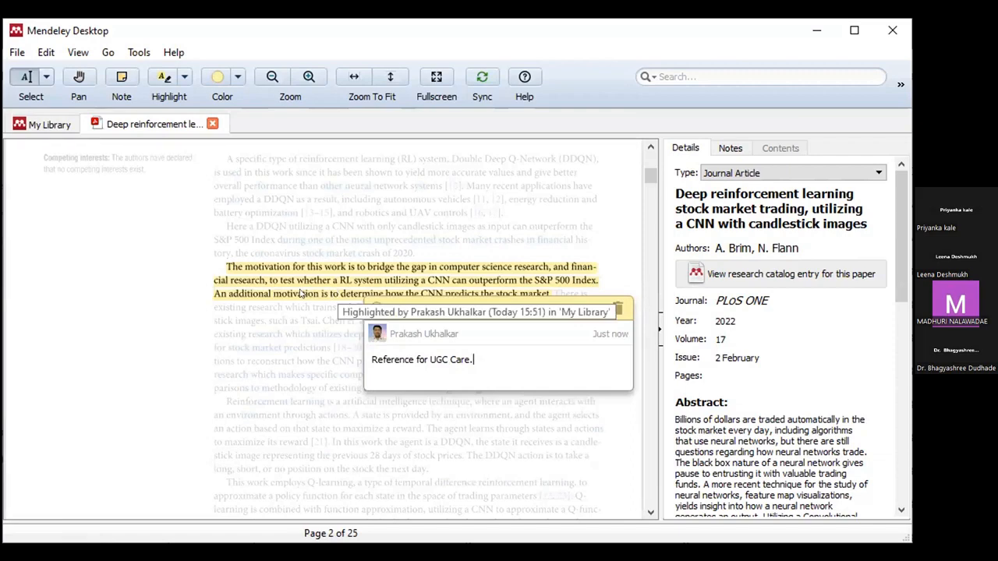
{"action": "left_click", "coordinate": [301, 292]}
{"action": "left_click", "coordinate": [385, 267]}
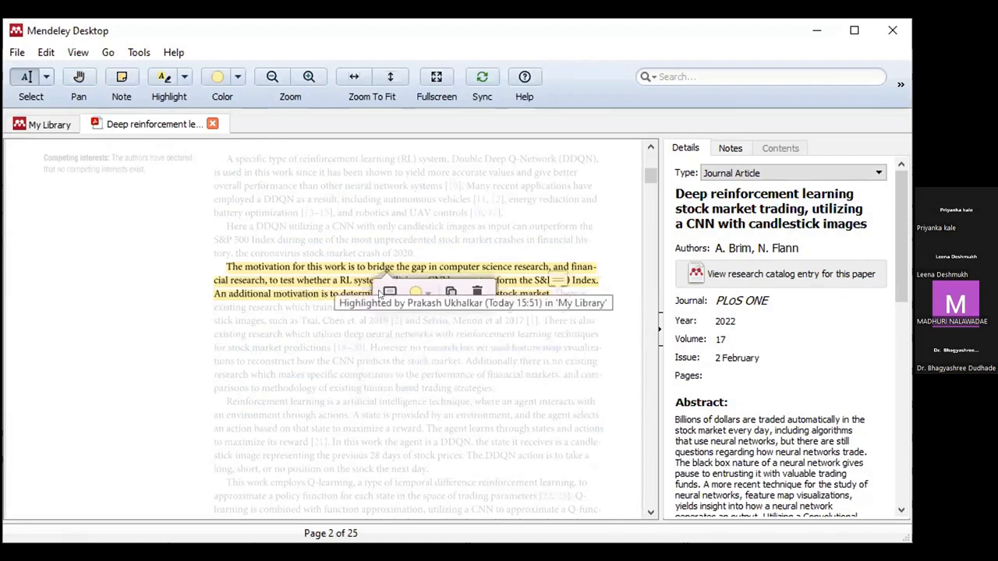
Step: Close the File menu, return the PDF to page 1, and maximize the Mendeley window
{"action": "left_click", "coordinate": [16, 53]}
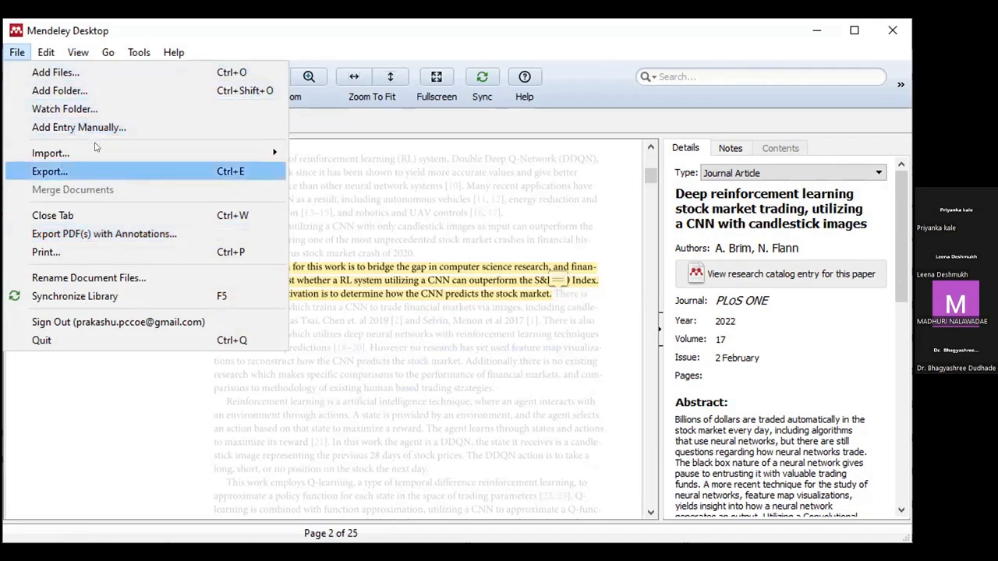
{"action": "mouse_move", "coordinate": [179, 146]}
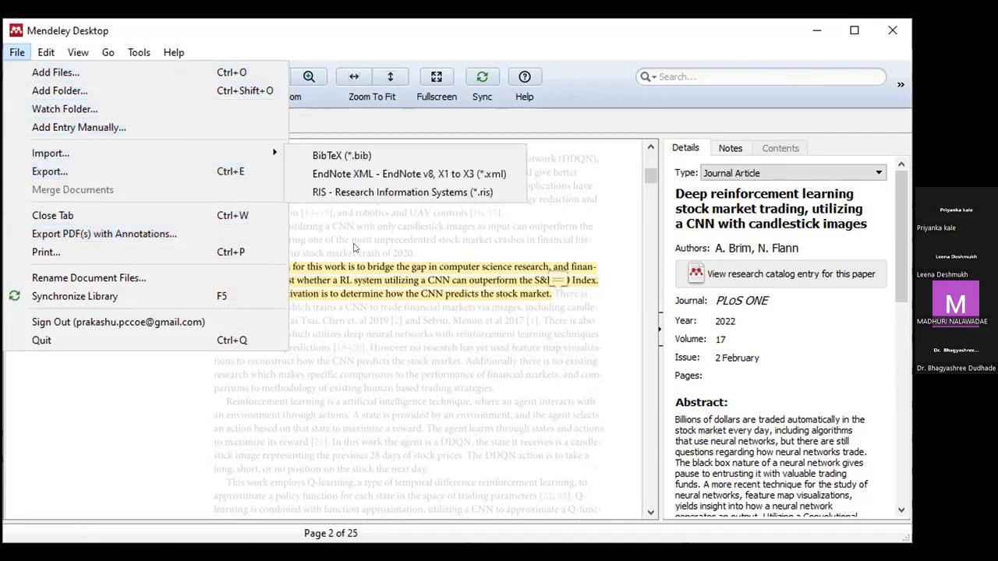
{"action": "left_click", "coordinate": [830, 65]}
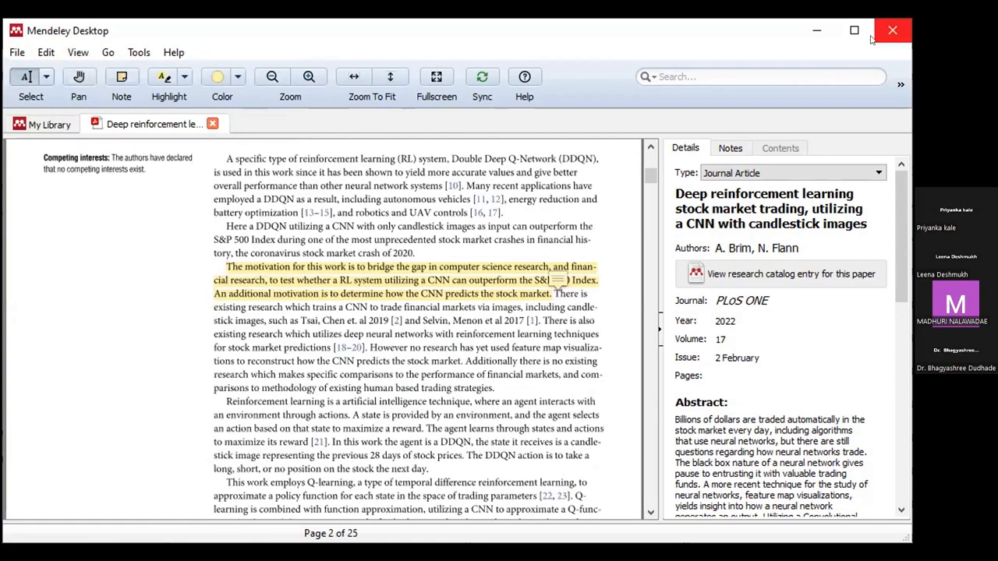
{"action": "scroll", "coordinate": [343, 328], "scroll_direction": "up", "scroll_amount": 5}
{"action": "scroll", "coordinate": [343, 327], "scroll_direction": "up", "scroll_amount": 3}
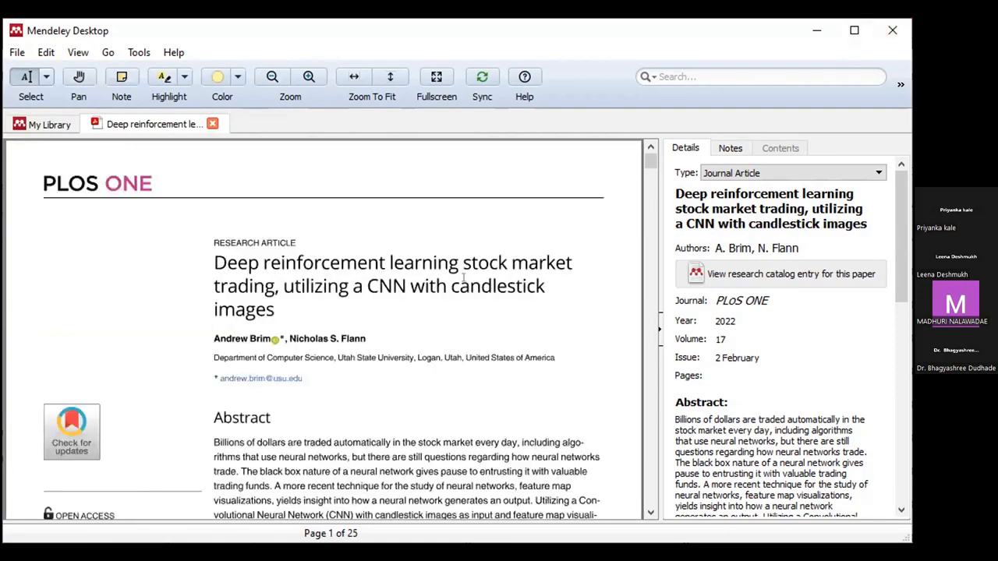
{"action": "left_click", "coordinate": [854, 29]}
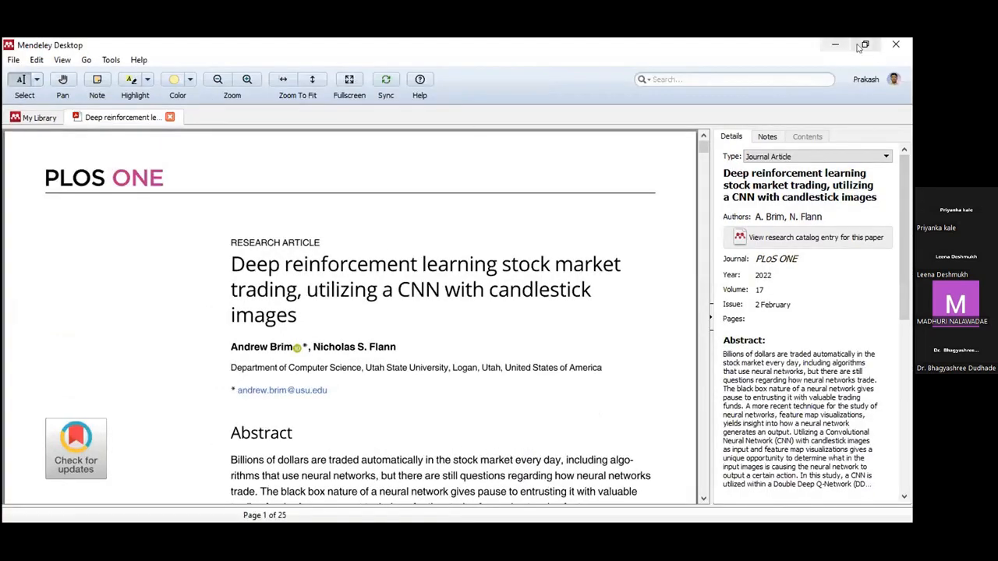
Step: Check the library for duplicates twice and close the open PDF tab
{"action": "left_click", "coordinate": [111, 60]}
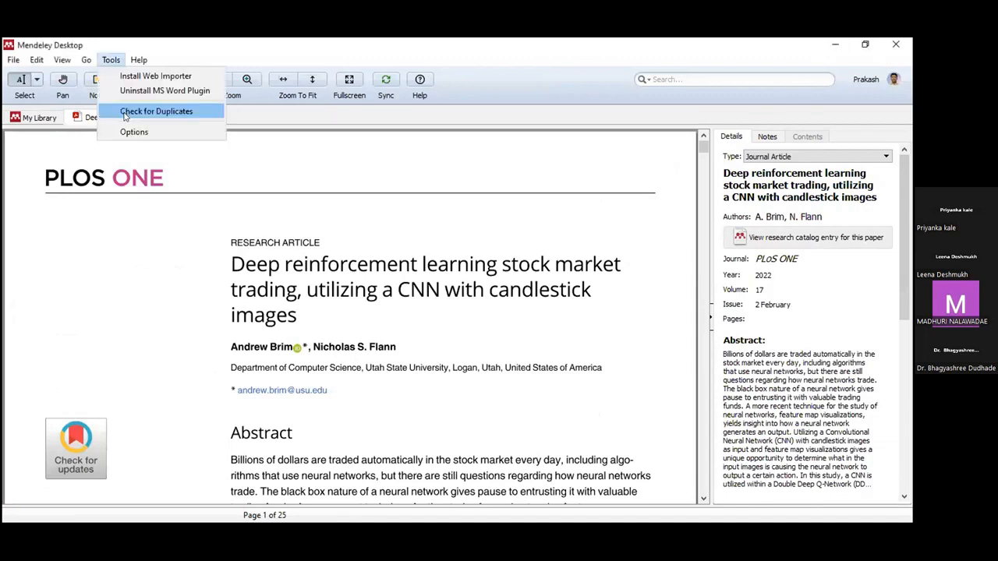
{"action": "left_click", "coordinate": [433, 253]}
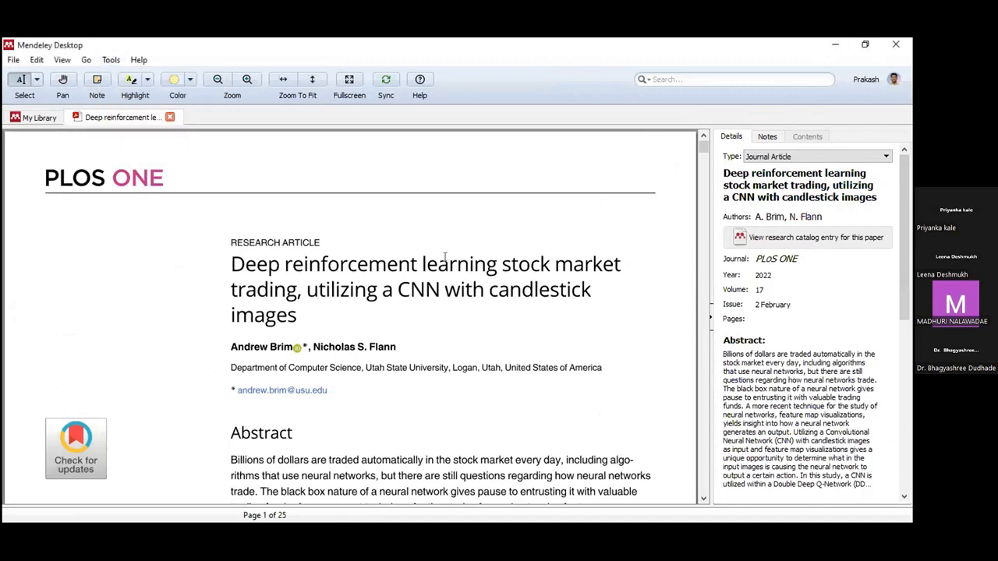
{"action": "left_click", "coordinate": [47, 119]}
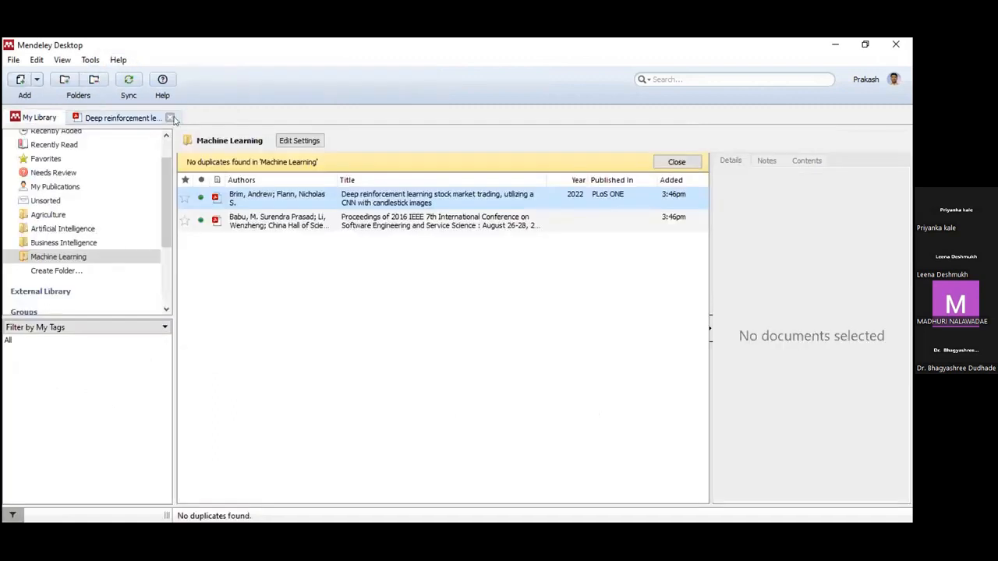
{"action": "left_click", "coordinate": [172, 119]}
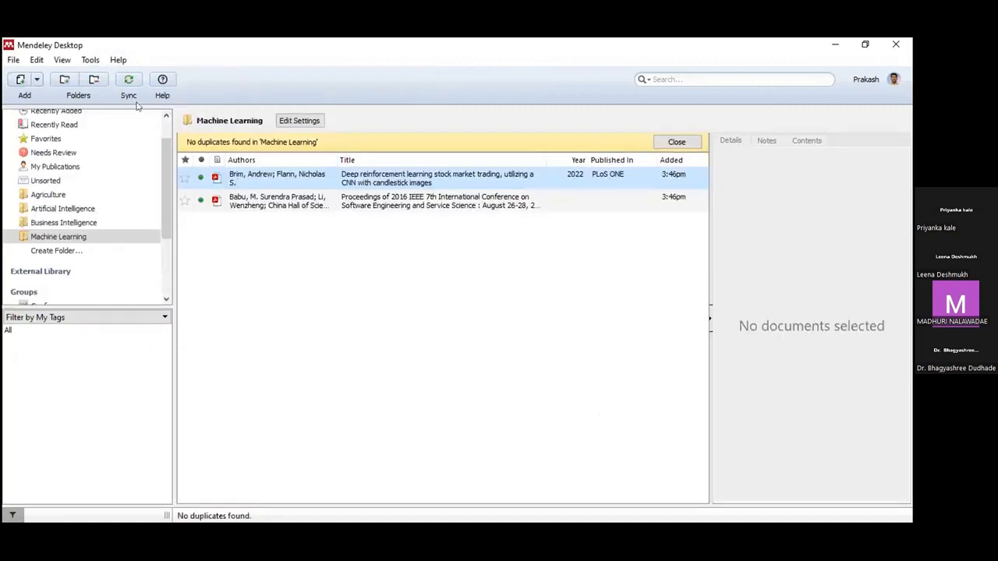
{"action": "left_click", "coordinate": [92, 60]}
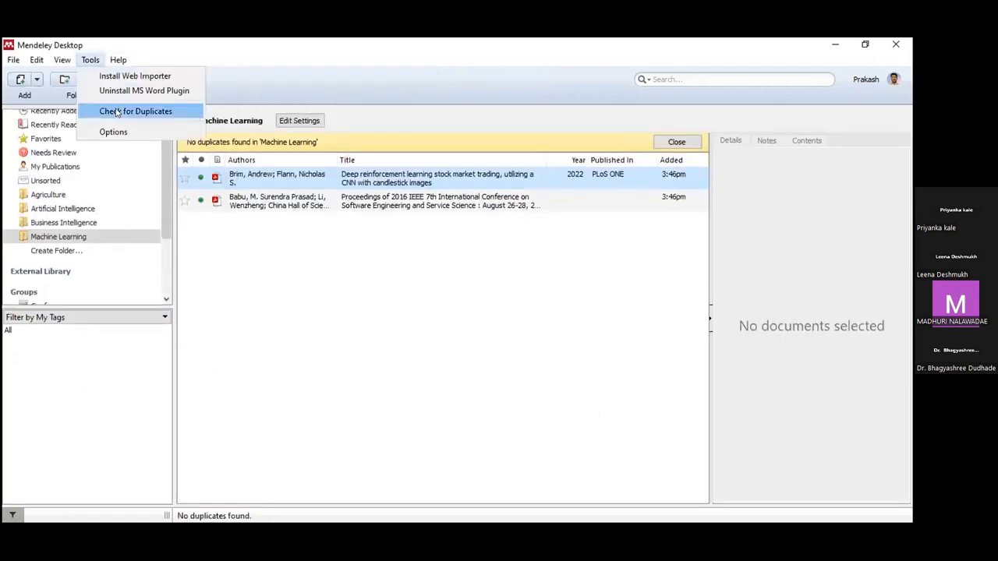
{"action": "left_click", "coordinate": [351, 223]}
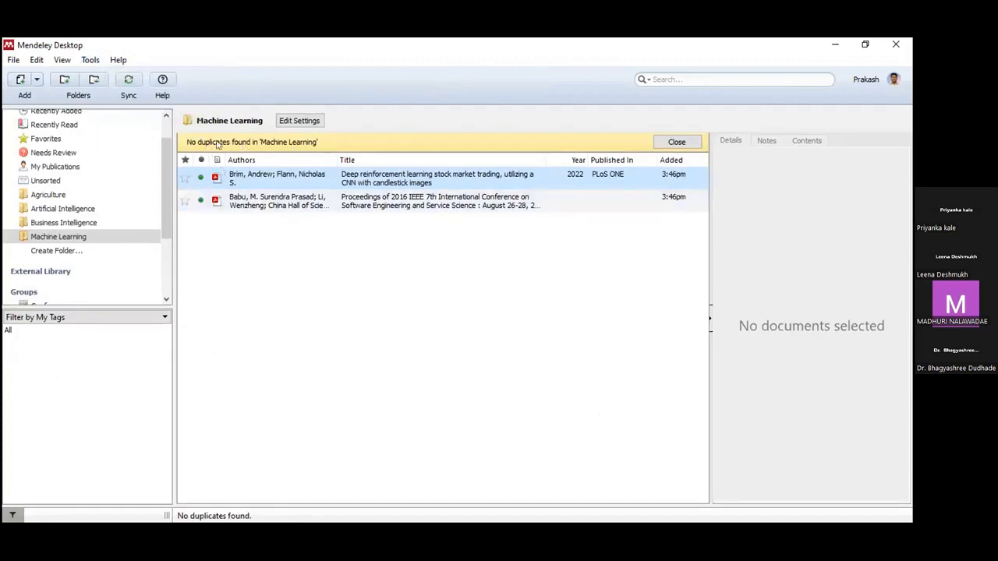
{"action": "left_click", "coordinate": [338, 278]}
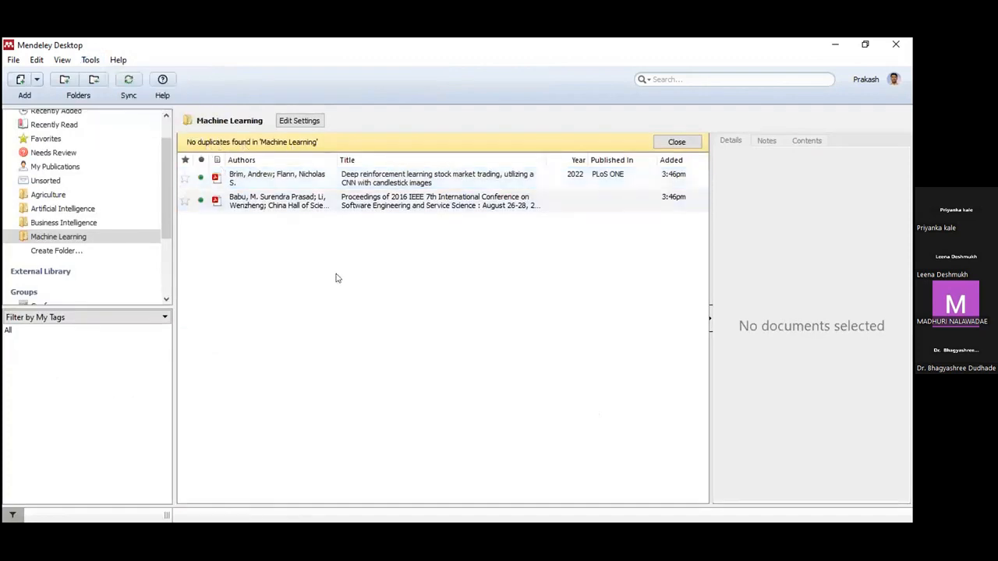
Step: Add the two stock-trading PDFs from the Research folder, then show All Documents
{"action": "left_click", "coordinate": [39, 99]}
{"action": "key", "text": "Return"}
{"action": "left_click", "coordinate": [174, 181]}
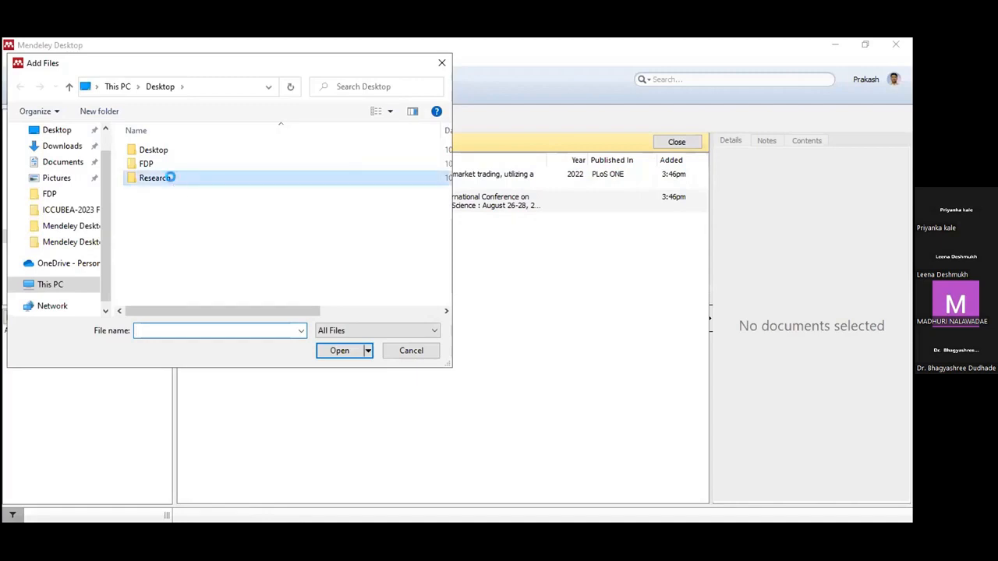
{"action": "double_click", "coordinate": [181, 178]}
{"action": "left_click", "coordinate": [179, 164]}
{"action": "left_click", "coordinate": [180, 179], "text": "ctrl"}
{"action": "left_click", "coordinate": [343, 354]}
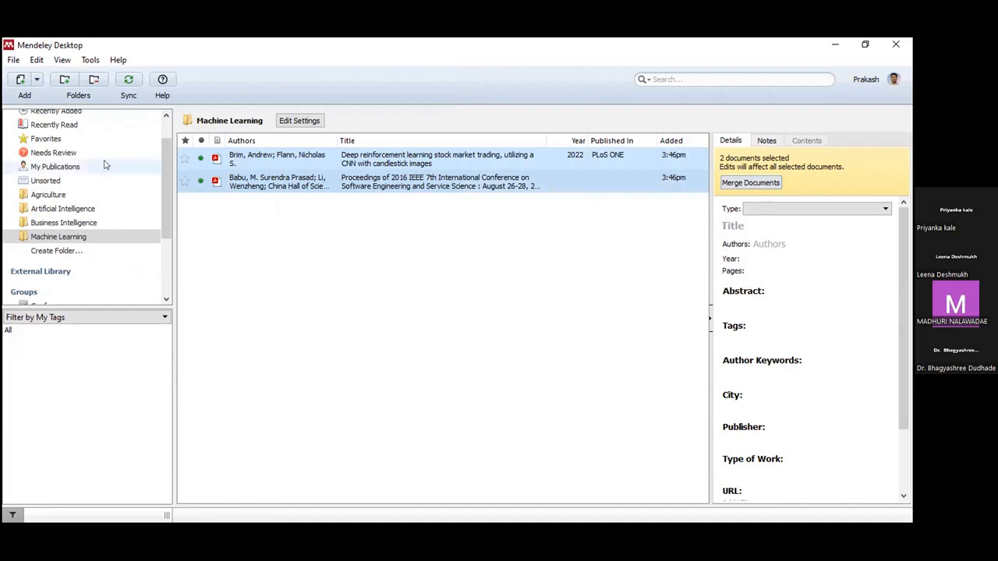
{"action": "scroll", "coordinate": [82, 144], "scroll_direction": "up", "scroll_amount": 1}
{"action": "left_click", "coordinate": [69, 131]}
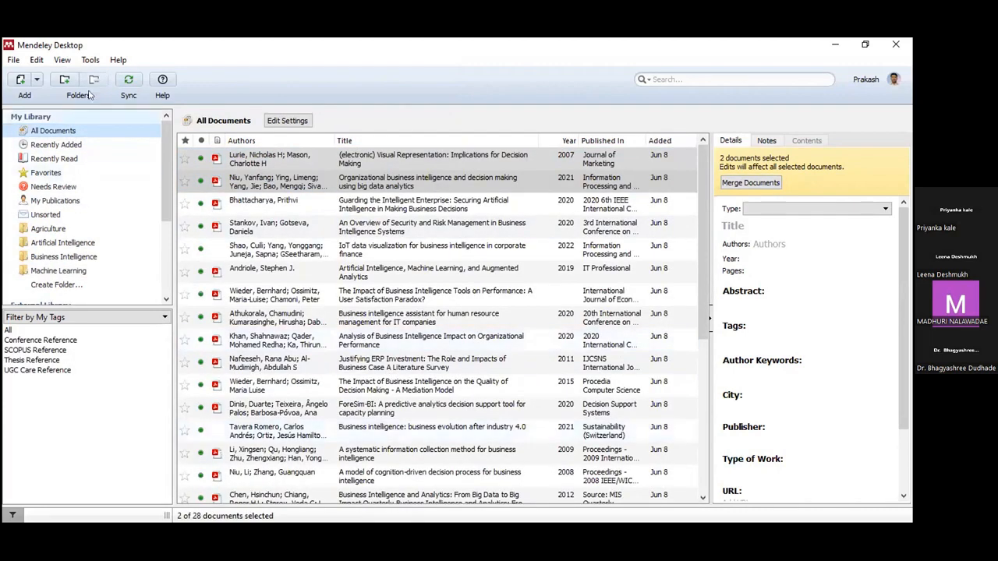
Step: Merge the duplicate 'A model of cognition-driven decision process…' entries and recheck for duplicates
{"action": "left_click", "coordinate": [90, 60]}
{"action": "left_click", "coordinate": [127, 111]}
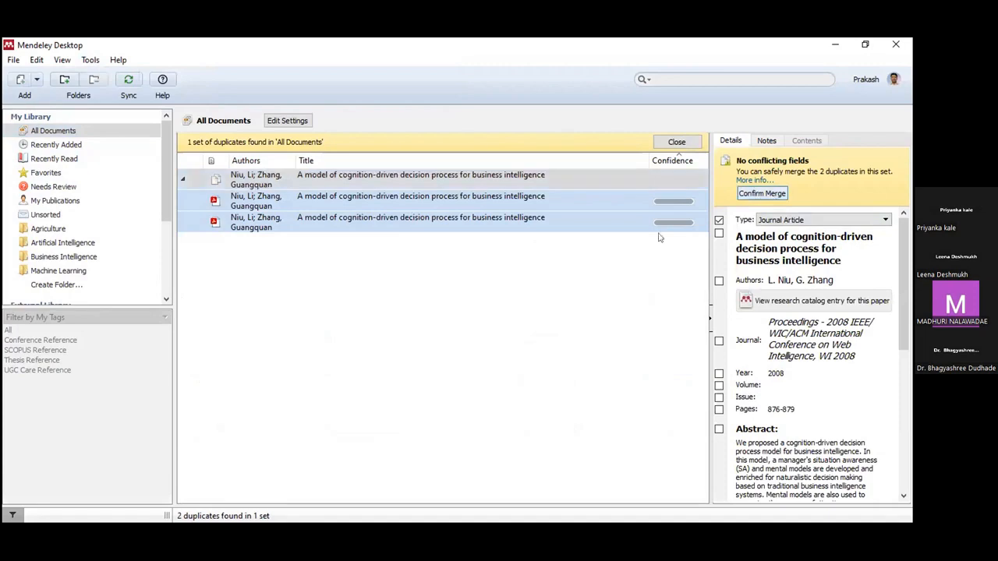
{"action": "left_click", "coordinate": [755, 193]}
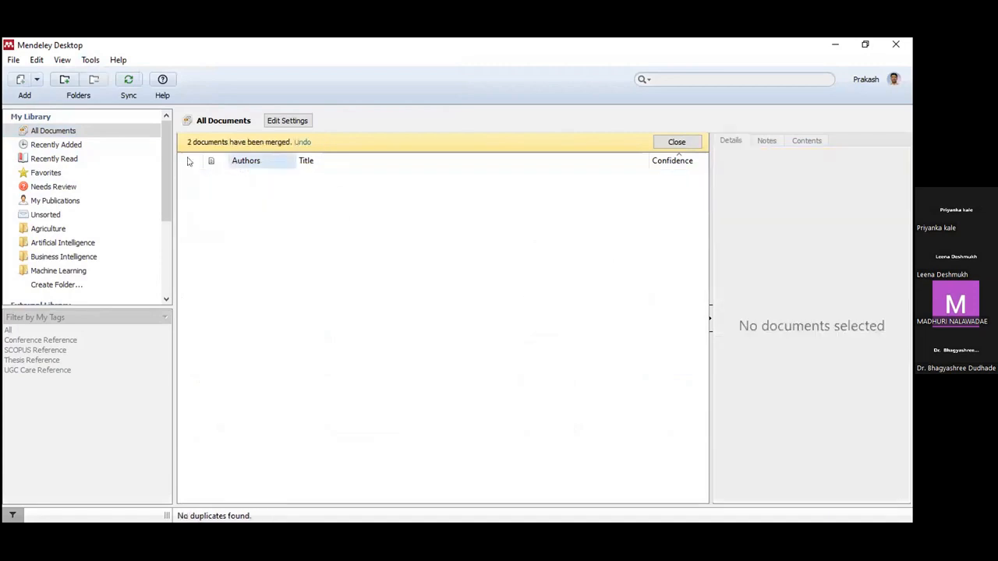
{"action": "left_click", "coordinate": [673, 142]}
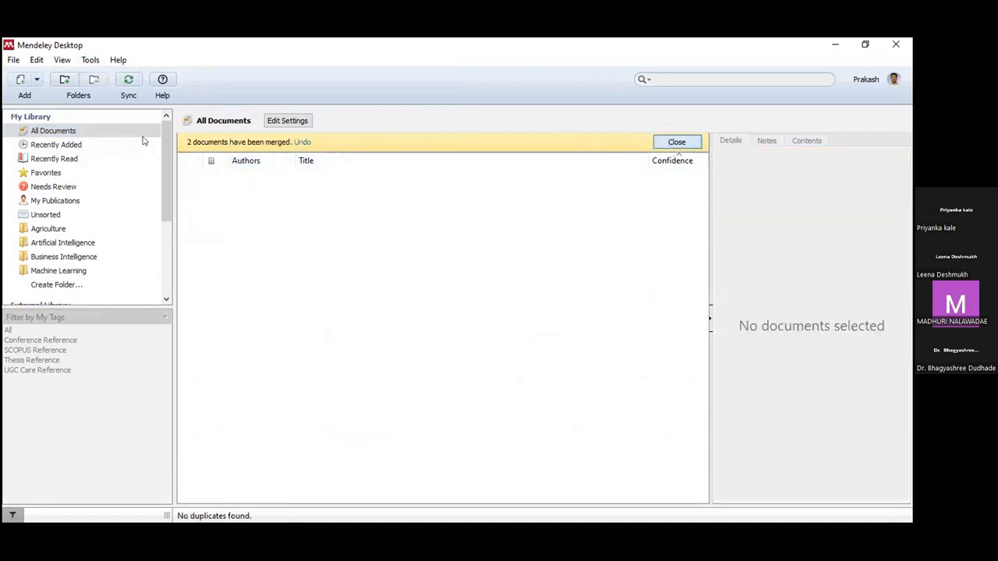
{"action": "left_click", "coordinate": [90, 60]}
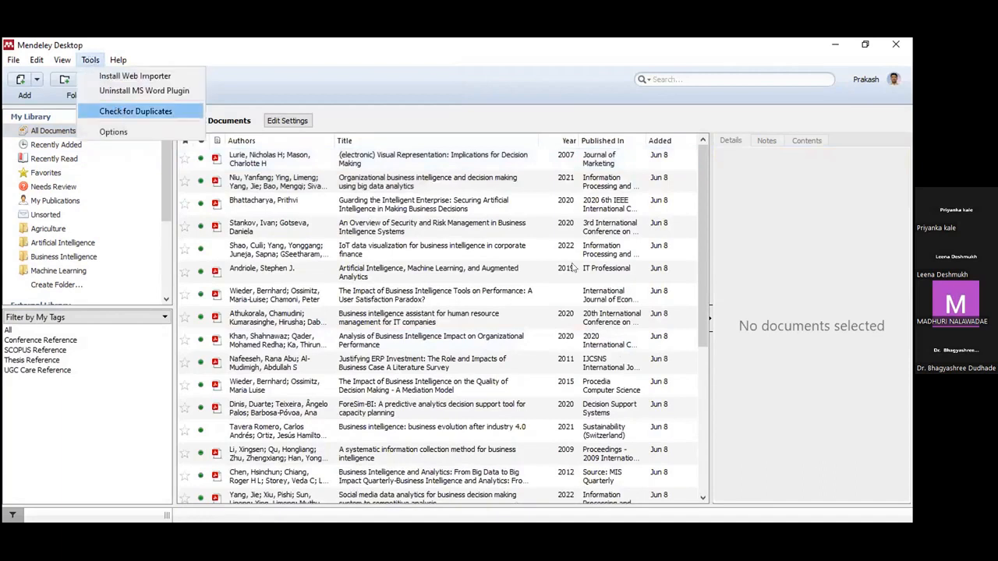
{"action": "left_click", "coordinate": [117, 112]}
{"action": "left_click", "coordinate": [89, 61]}
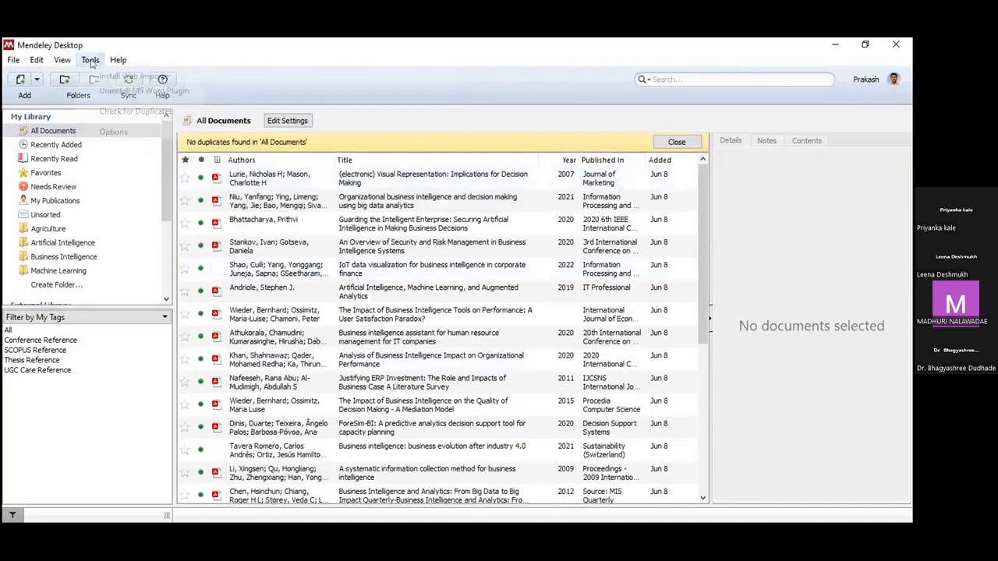
{"action": "left_click", "coordinate": [111, 111]}
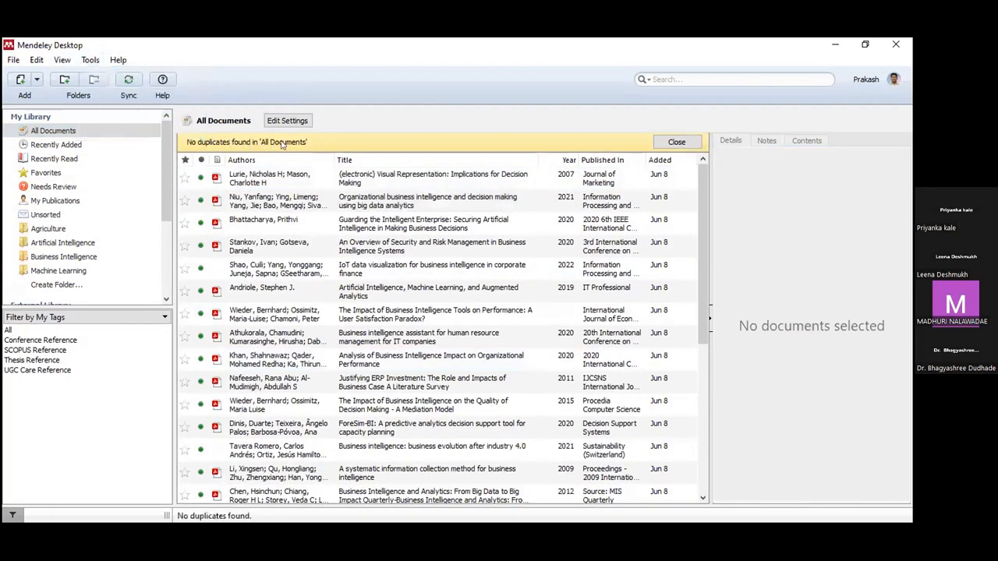
{"action": "left_click", "coordinate": [278, 172]}
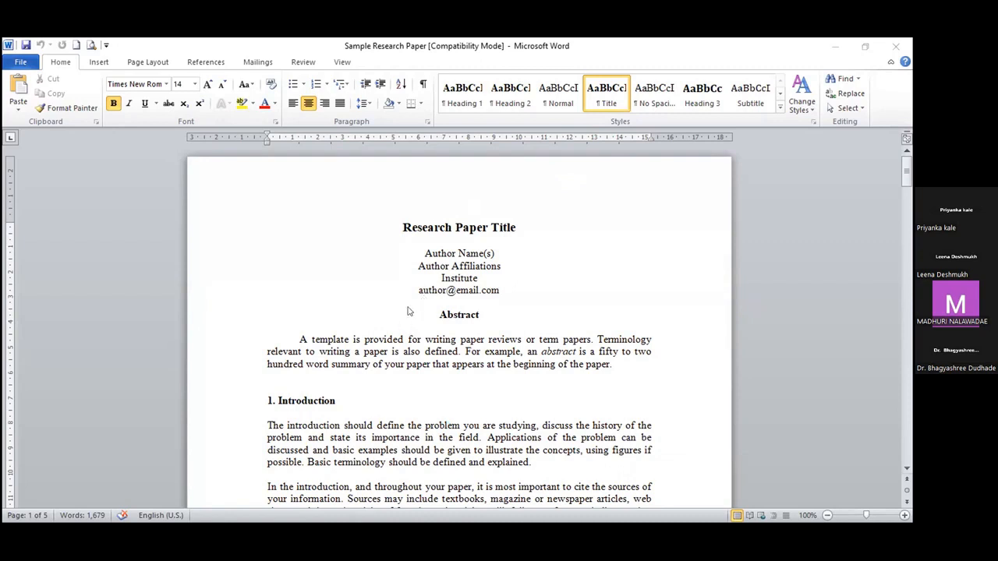
{"action": "scroll", "coordinate": [437, 308], "scroll_direction": "down", "scroll_amount": 1}
{"action": "scroll", "coordinate": [448, 300], "scroll_direction": "up", "scroll_amount": 1}
{"action": "scroll", "coordinate": [412, 374], "scroll_direction": "down", "scroll_amount": 3}
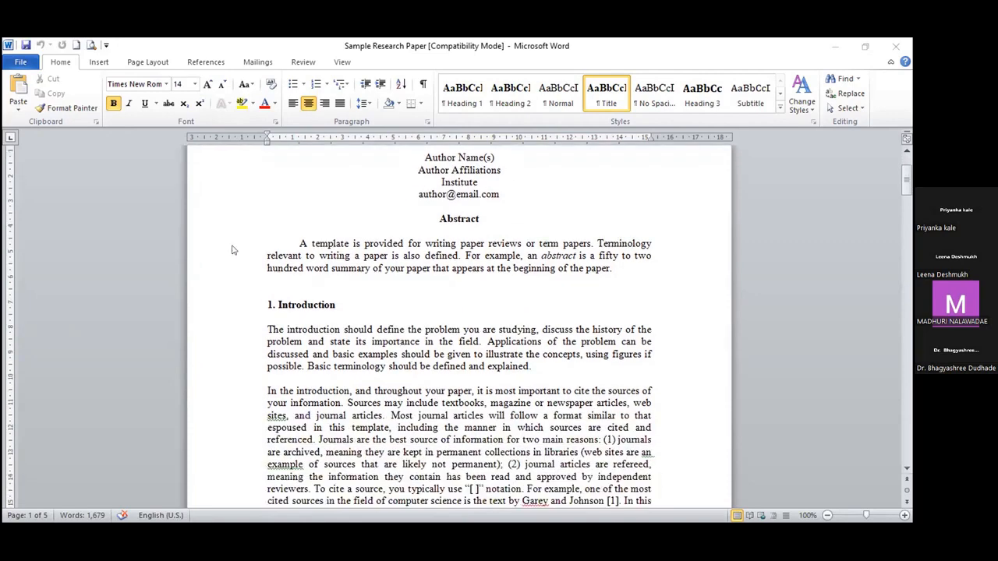
{"action": "scroll", "coordinate": [466, 398], "scroll_direction": "up", "scroll_amount": 2}
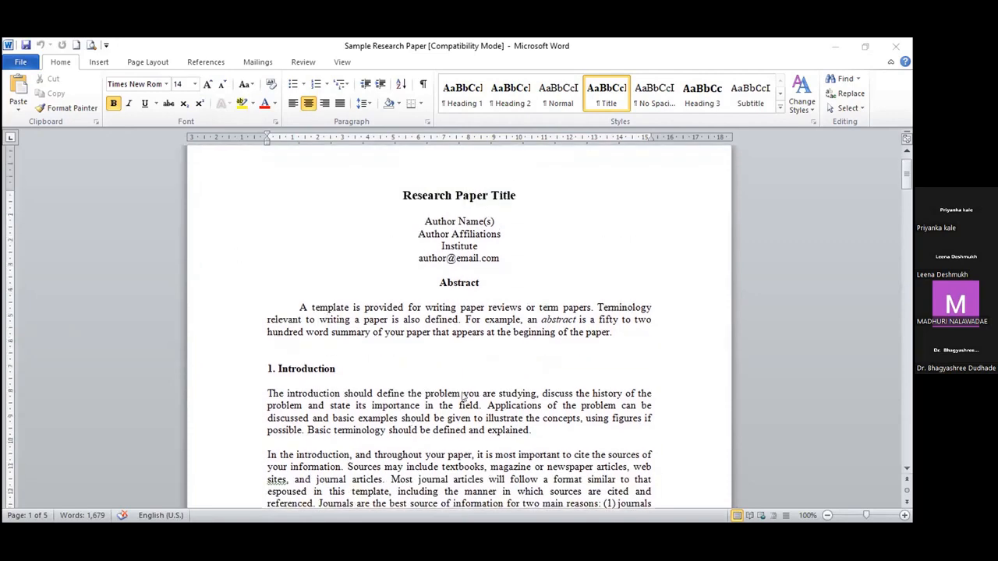
{"action": "scroll", "coordinate": [465, 387], "scroll_direction": "down", "scroll_amount": 1}
{"action": "scroll", "coordinate": [452, 333], "scroll_direction": "up", "scroll_amount": 2}
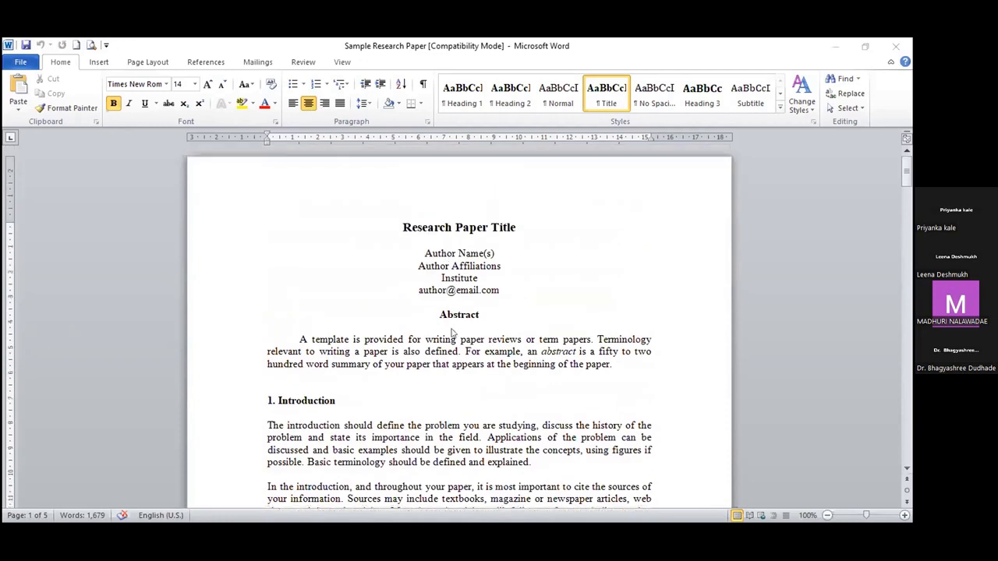
{"action": "scroll", "coordinate": [453, 339], "scroll_direction": "down", "scroll_amount": 1}
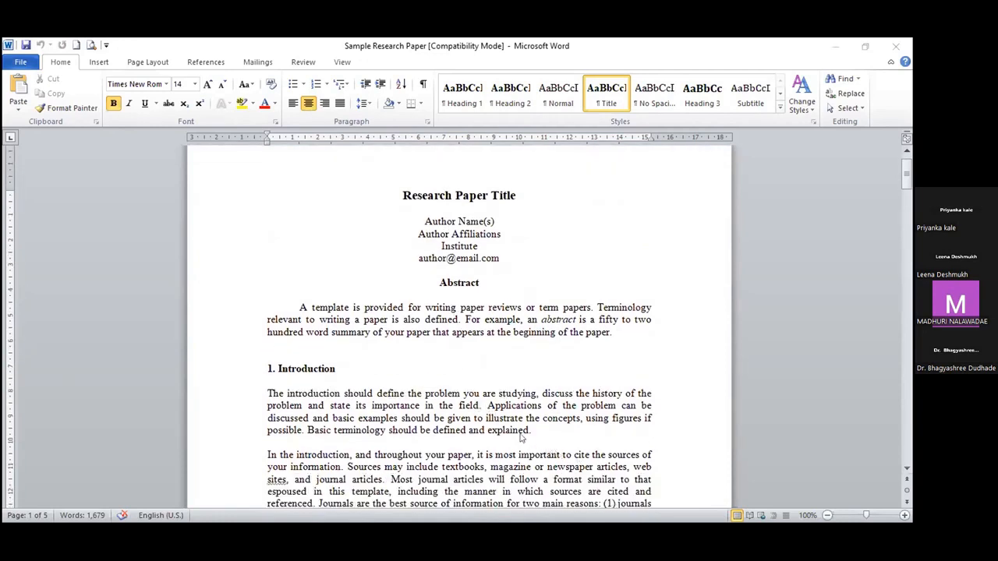
{"action": "scroll", "coordinate": [485, 390], "scroll_direction": "down", "scroll_amount": 1}
{"action": "scroll", "coordinate": [485, 390], "scroll_direction": "down", "scroll_amount": 3}
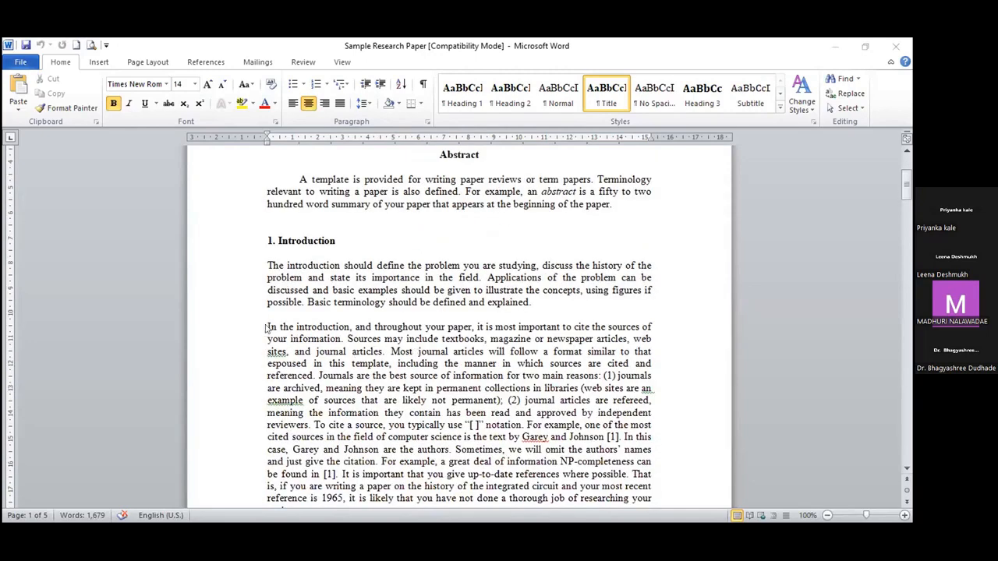
{"action": "left_click", "coordinate": [545, 337]}
{"action": "left_click_drag", "start_coordinate": [384, 350], "coordinate": [260, 334]}
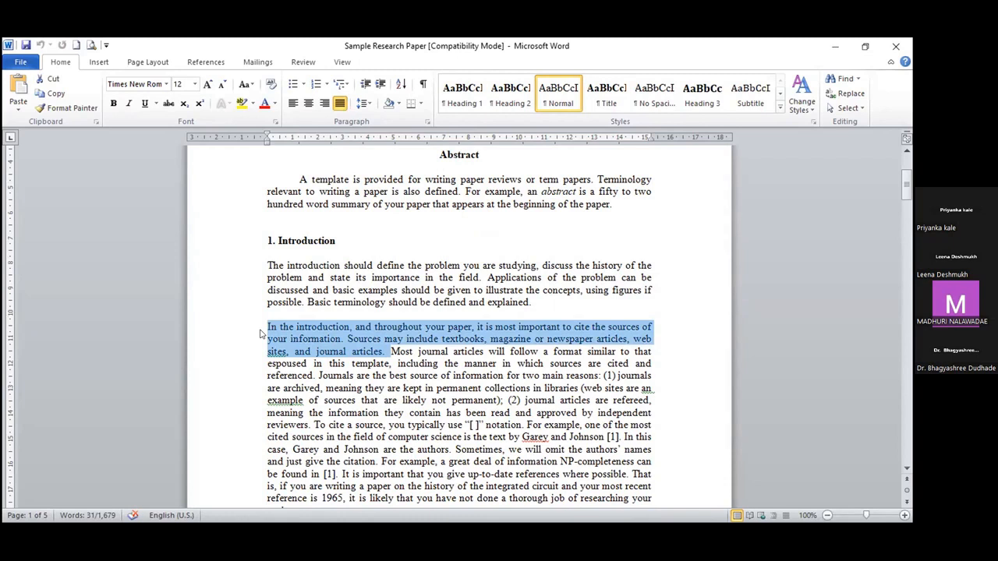
{"action": "left_click", "coordinate": [387, 352]}
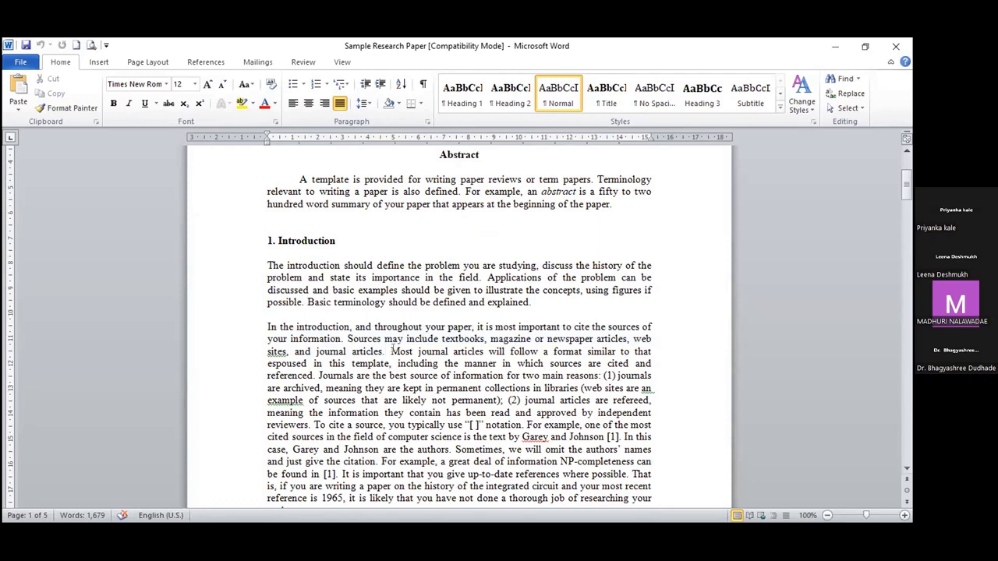
Step: Insert the Mendeley citation (Niu et al., 2021) after 'journal articles.' in the Introduction
{"action": "left_click", "coordinate": [201, 62]}
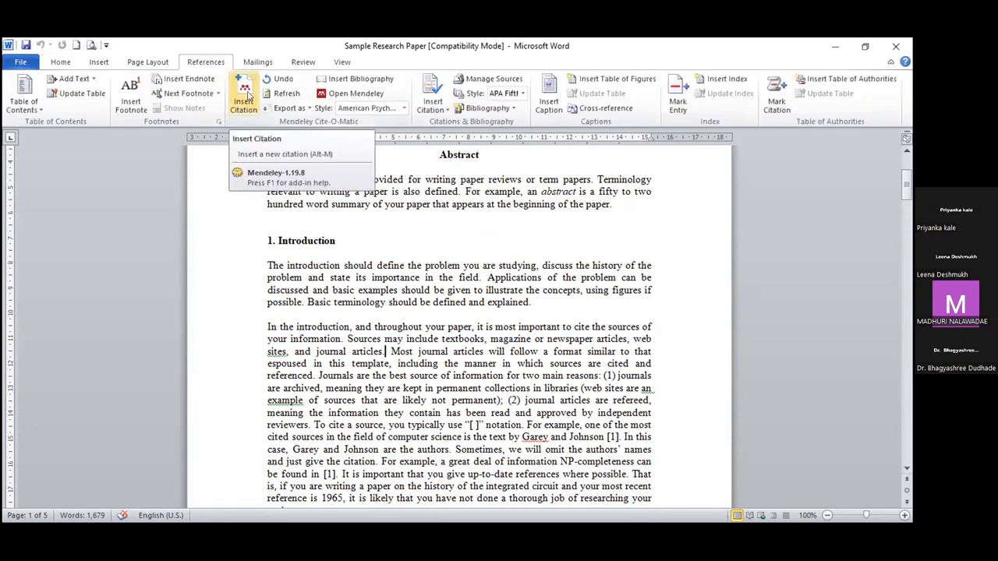
{"action": "left_click", "coordinate": [246, 96]}
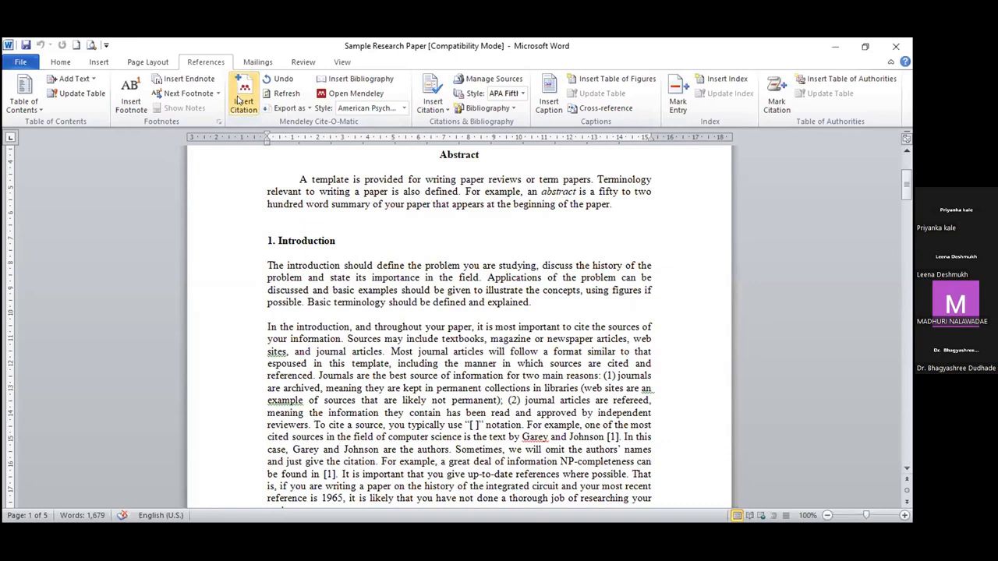
{"action": "left_click", "coordinate": [243, 97]}
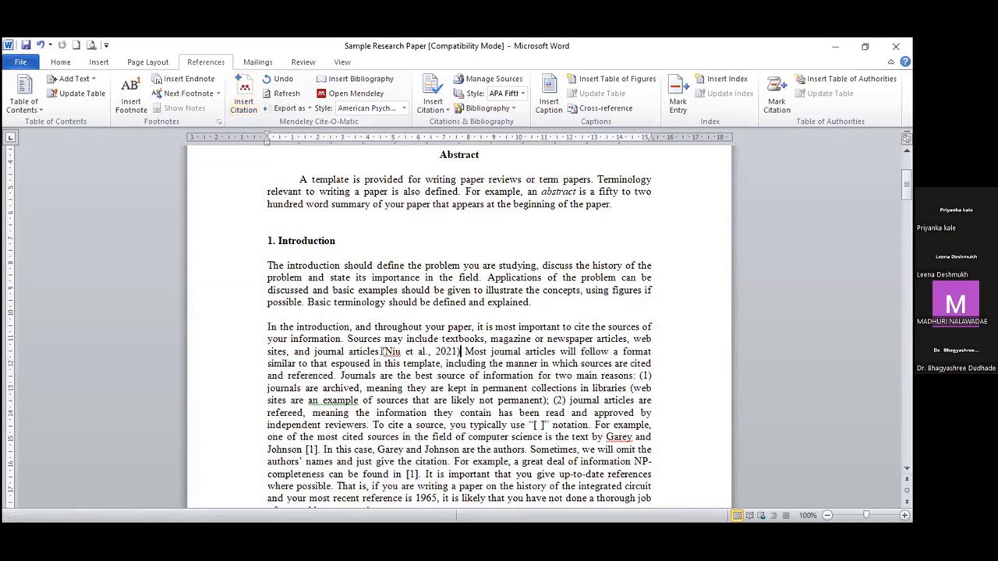
Step: Select the adjacent Niu and Brim & Flann citations and merge them into one
{"action": "left_click", "coordinate": [403, 351]}
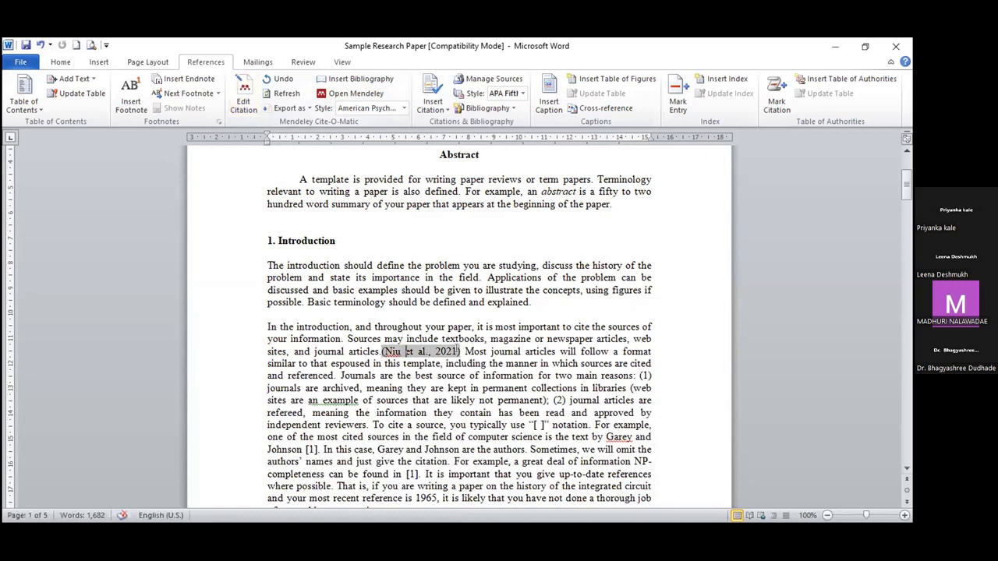
{"action": "left_click", "coordinate": [460, 351]}
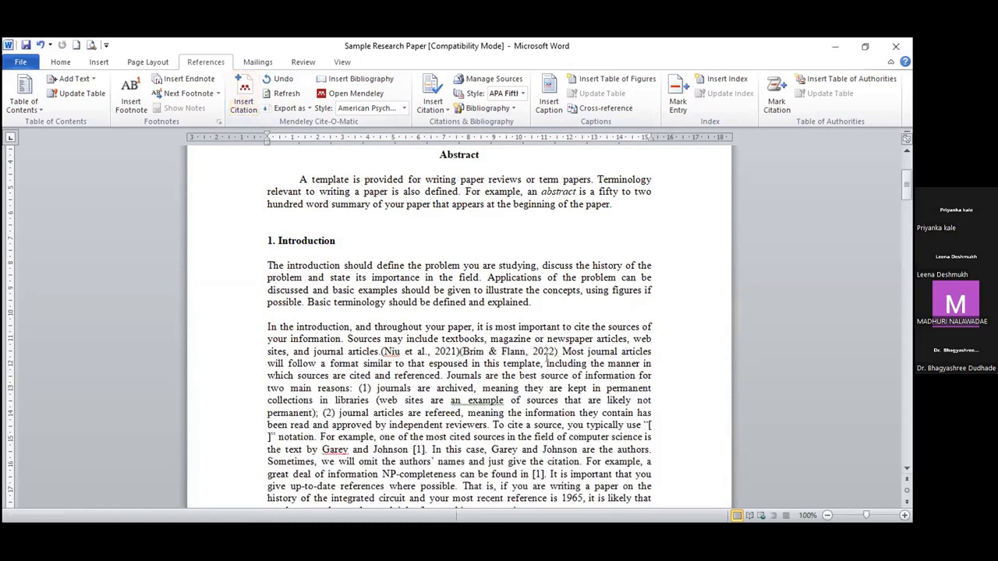
{"action": "left_click", "coordinate": [382, 352]}
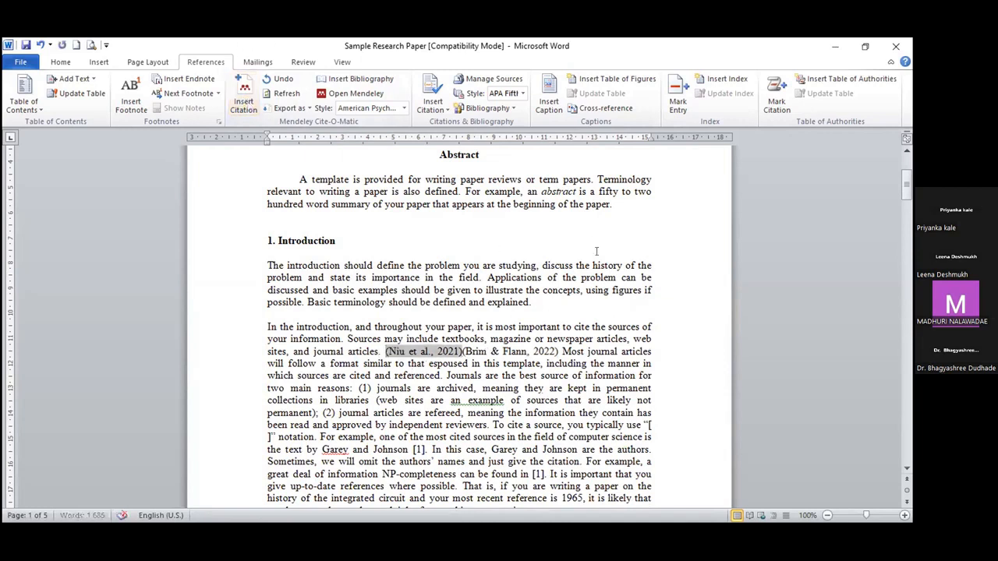
{"action": "left_click_drag", "start_coordinate": [562, 351], "coordinate": [458, 353]}
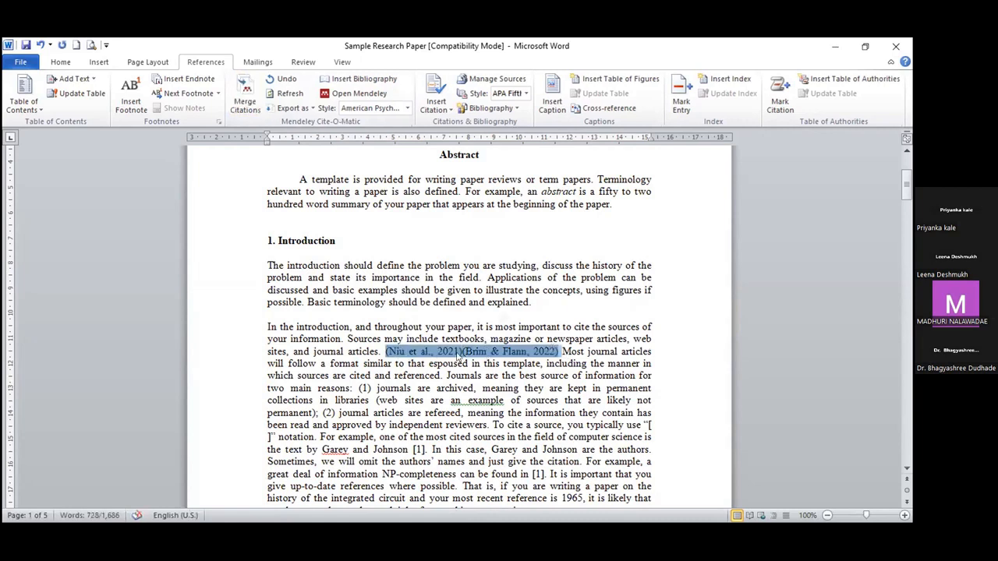
{"action": "left_click", "coordinate": [428, 351]}
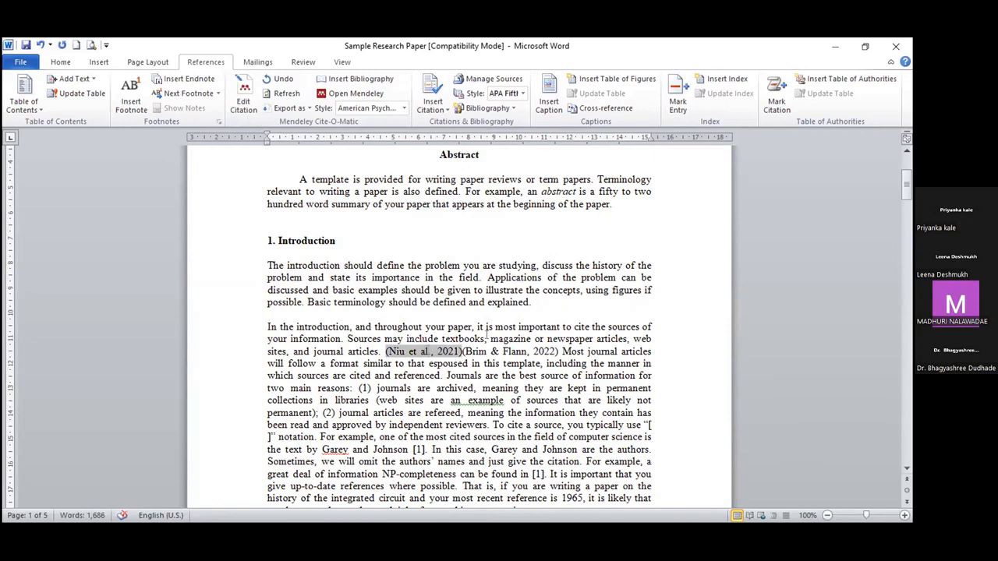
{"action": "left_click", "coordinate": [515, 353]}
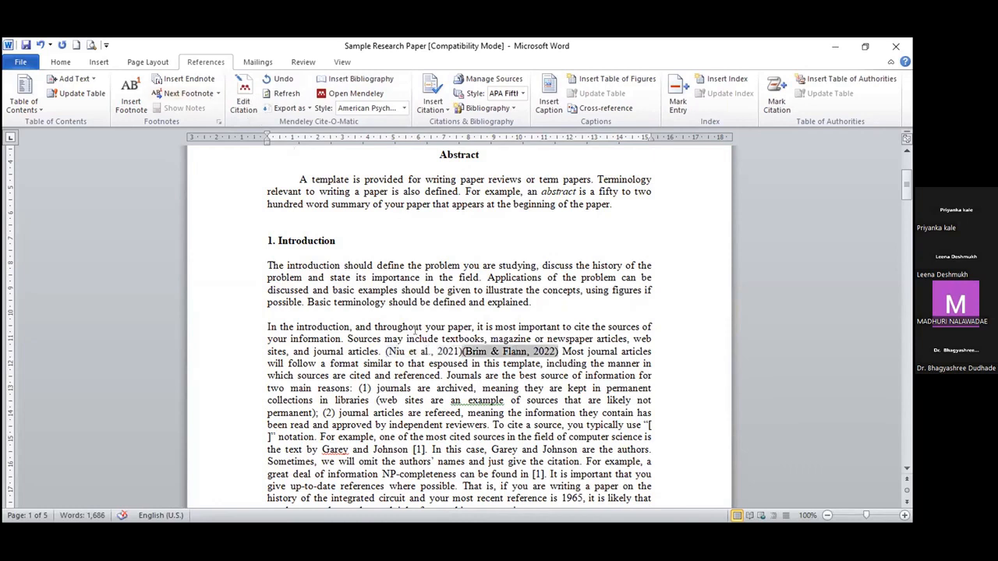
{"action": "left_click_drag", "start_coordinate": [384, 351], "coordinate": [541, 345]}
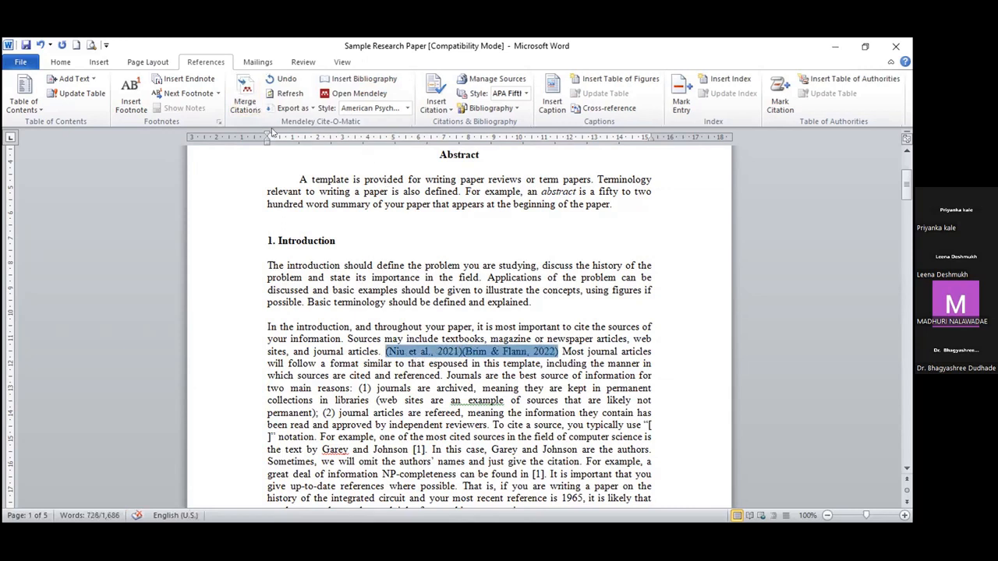
{"action": "left_click", "coordinate": [246, 104]}
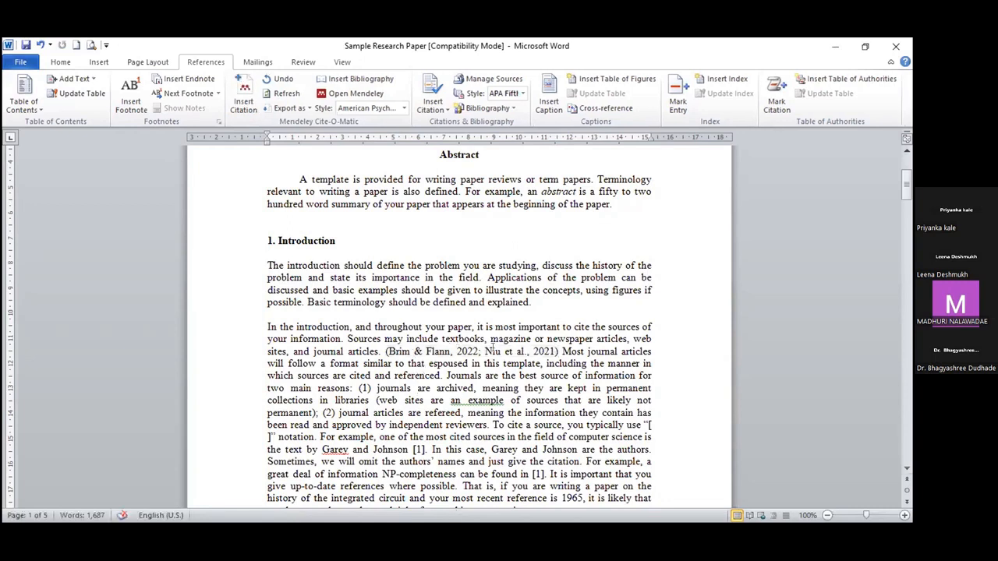
{"action": "left_click", "coordinate": [390, 351]}
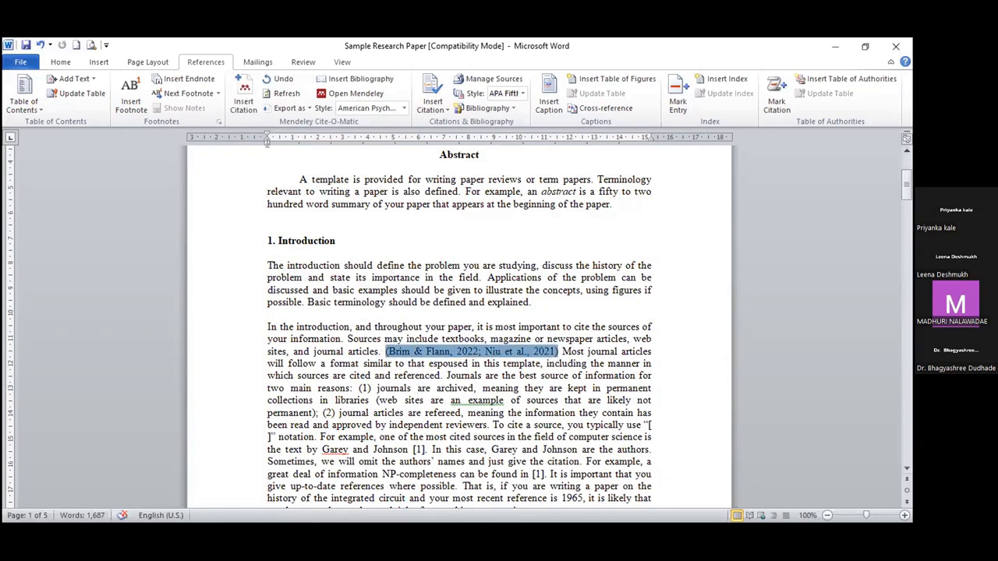
Step: Trim the merged citation back to (Niu et al., 2021) and cite Wieder after 'journals are archived,'
{"action": "left_click", "coordinate": [244, 97]}
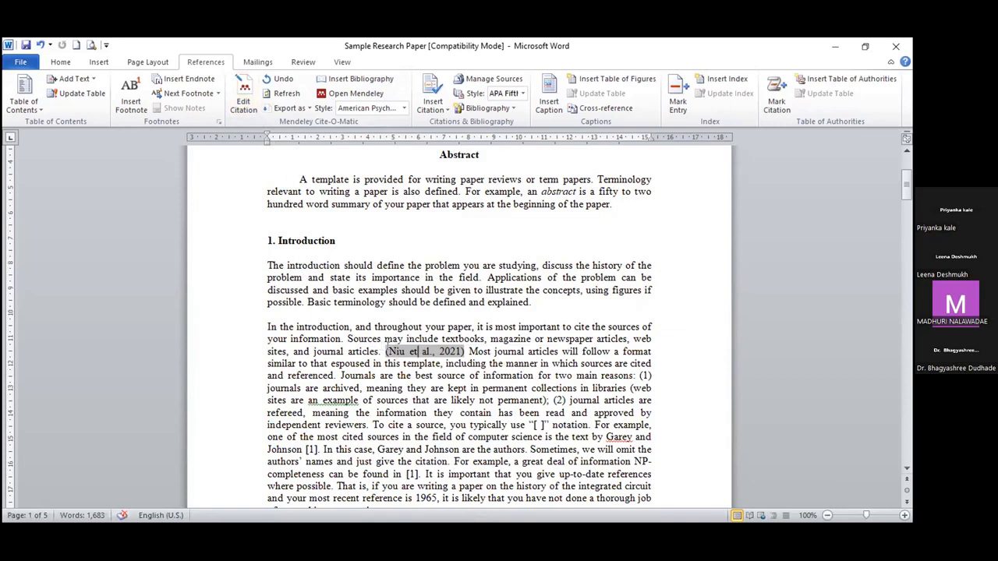
{"action": "left_click_drag", "start_coordinate": [386, 350], "coordinate": [463, 350]}
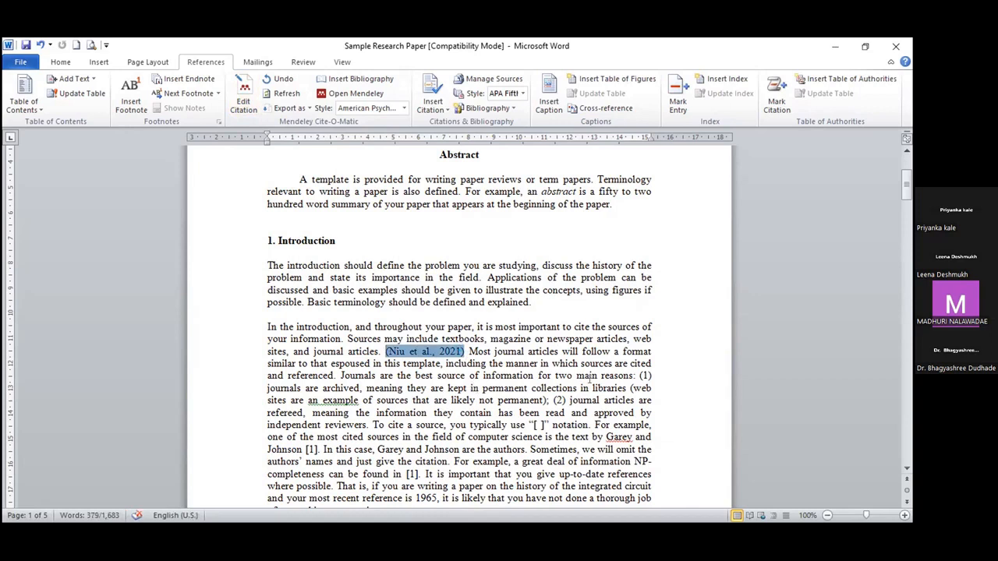
{"action": "left_click", "coordinate": [361, 387]}
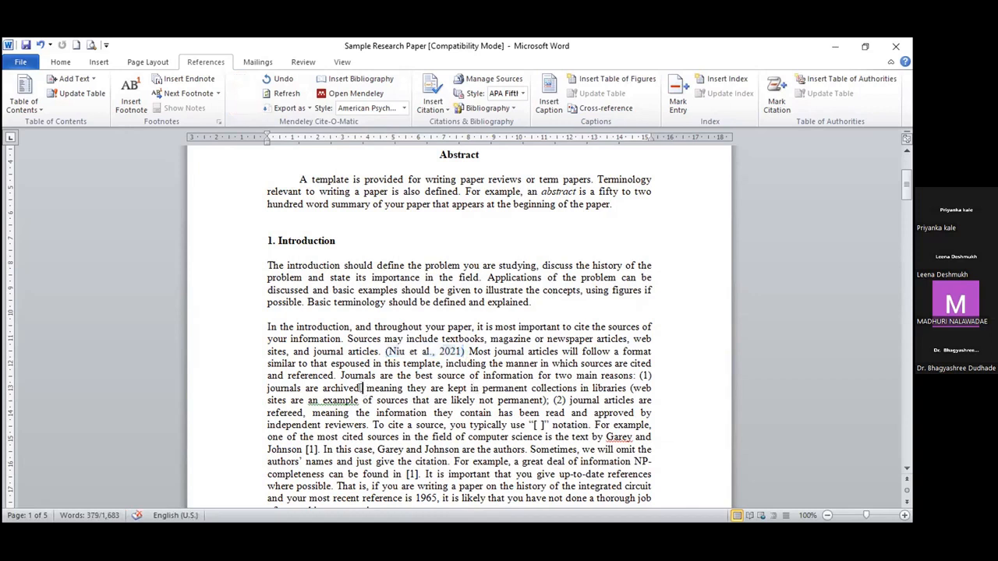
{"action": "left_click", "coordinate": [243, 98]}
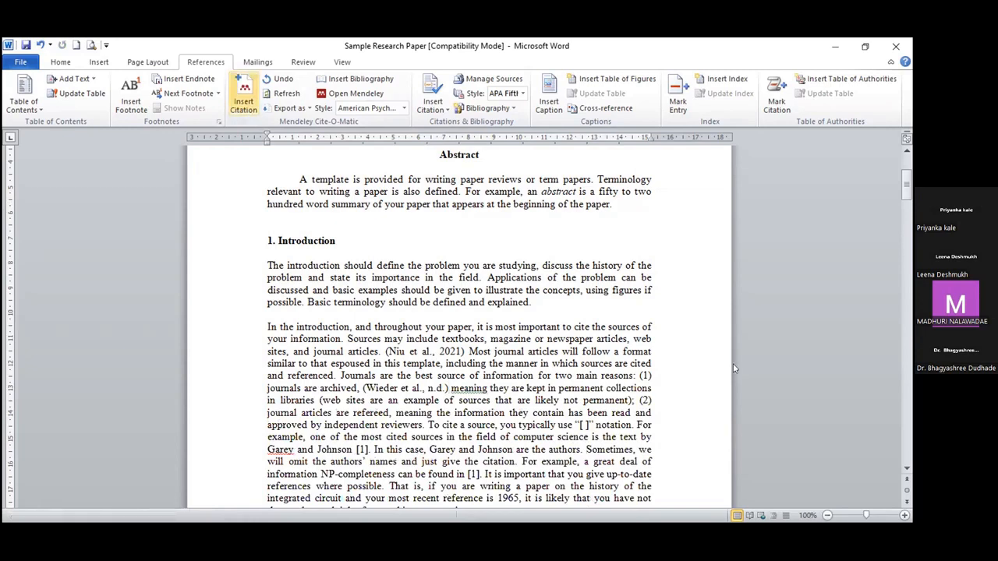
Step: Insert a (Nafeesh & Al-Mudimigh, 2011) citation after 'is give.' in the Background section
{"action": "scroll", "coordinate": [468, 403], "scroll_direction": "down", "scroll_amount": 2}
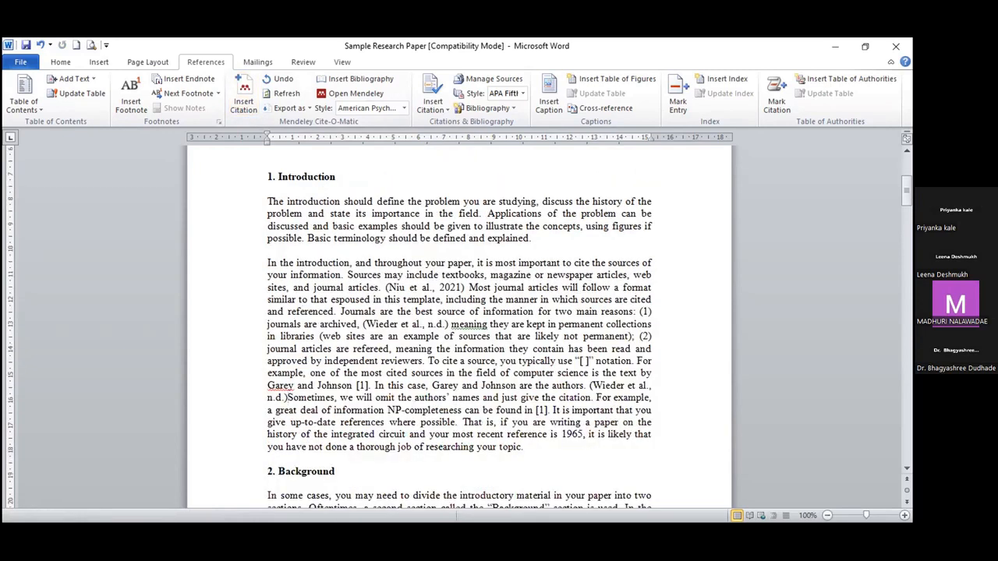
{"action": "scroll", "coordinate": [460, 425], "scroll_direction": "down", "scroll_amount": 4}
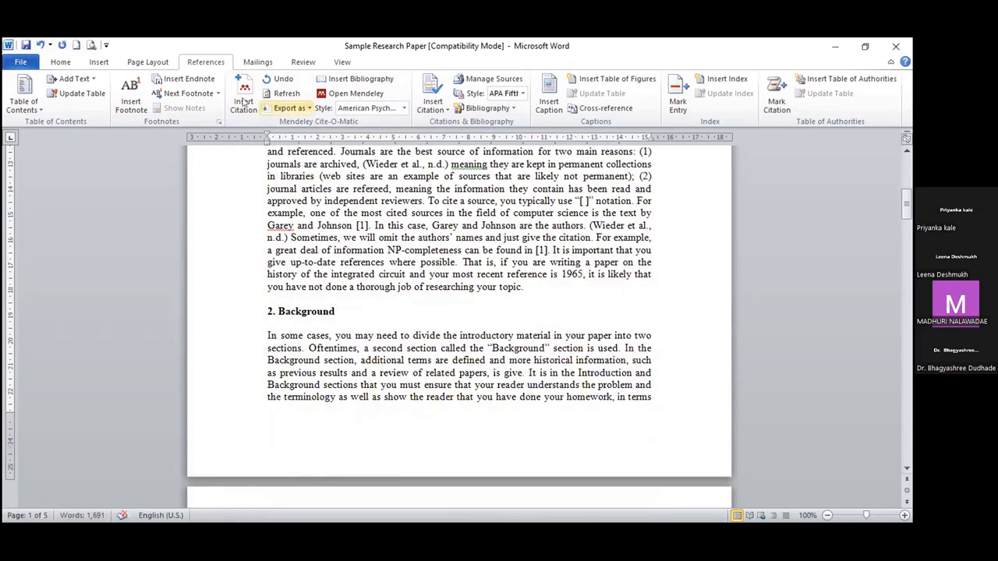
{"action": "left_click", "coordinate": [246, 102]}
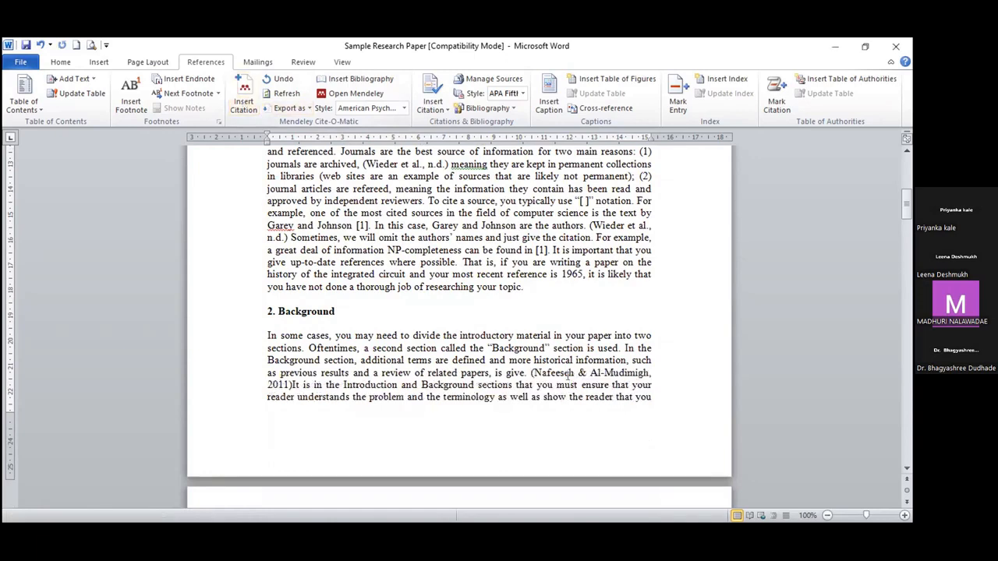
{"action": "scroll", "coordinate": [345, 325], "scroll_direction": "up", "scroll_amount": 3}
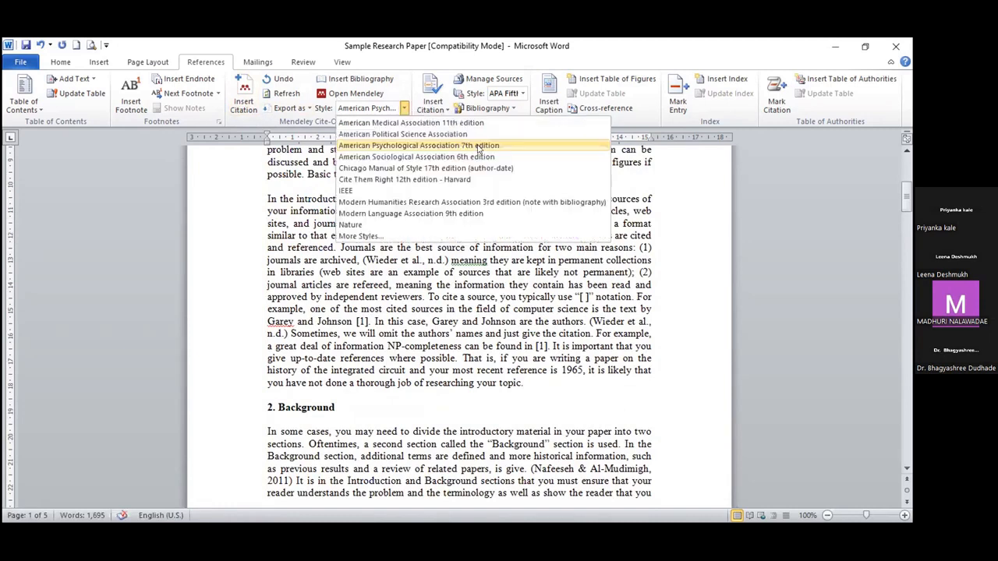
Step: Switch the Mendeley citation style to IEEE, verify citations [1] and [2], and go to the document end
{"action": "left_click", "coordinate": [402, 192]}
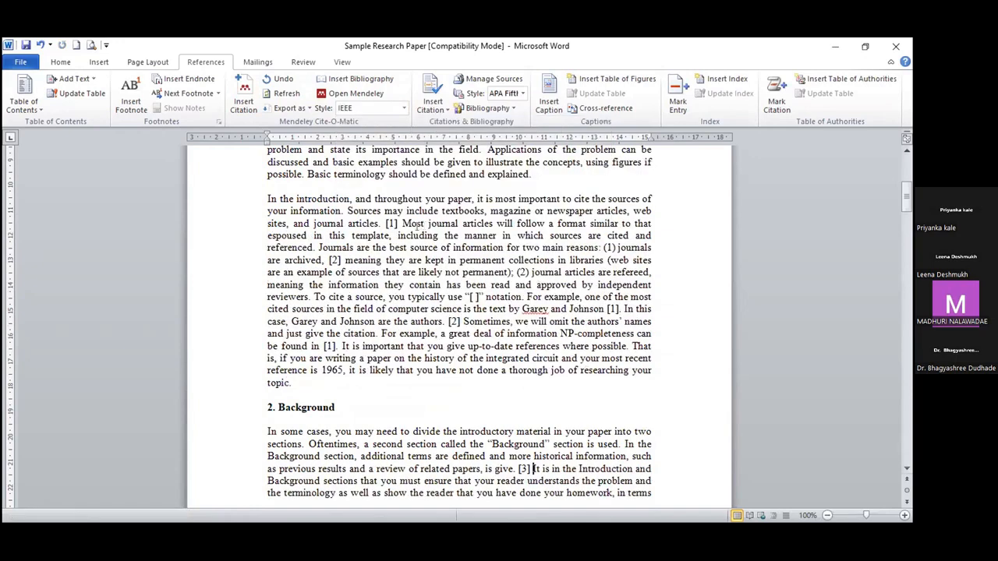
{"action": "left_click", "coordinate": [390, 224]}
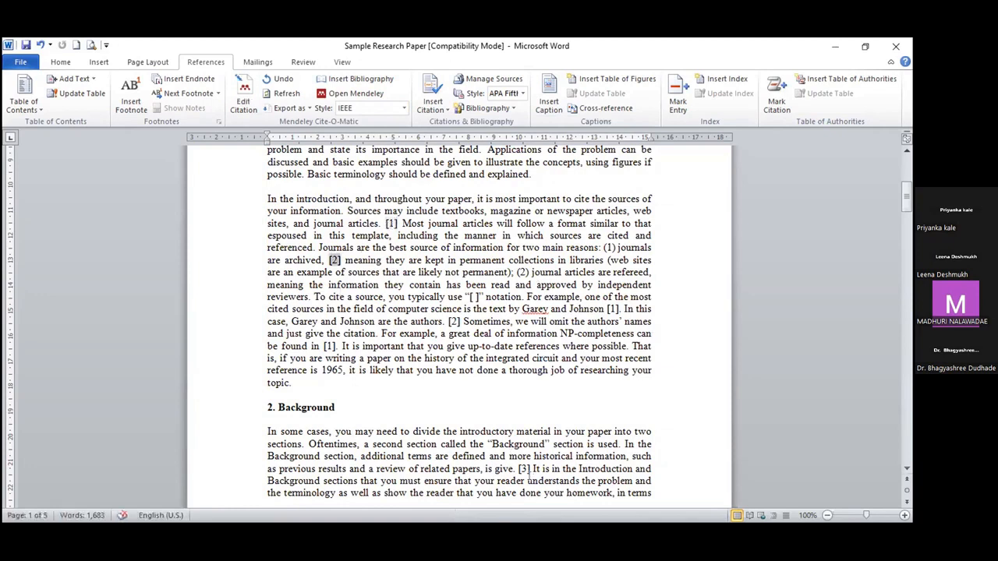
{"action": "left_click", "coordinate": [523, 469]}
{"action": "left_click", "coordinate": [610, 310]}
{"action": "left_click", "coordinate": [454, 321]}
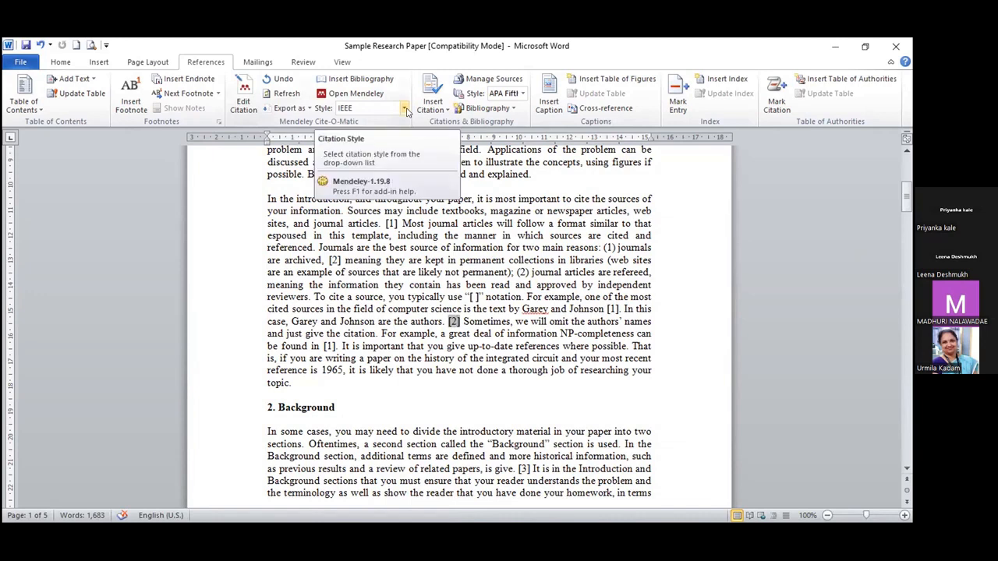
{"action": "left_click", "coordinate": [426, 312]}
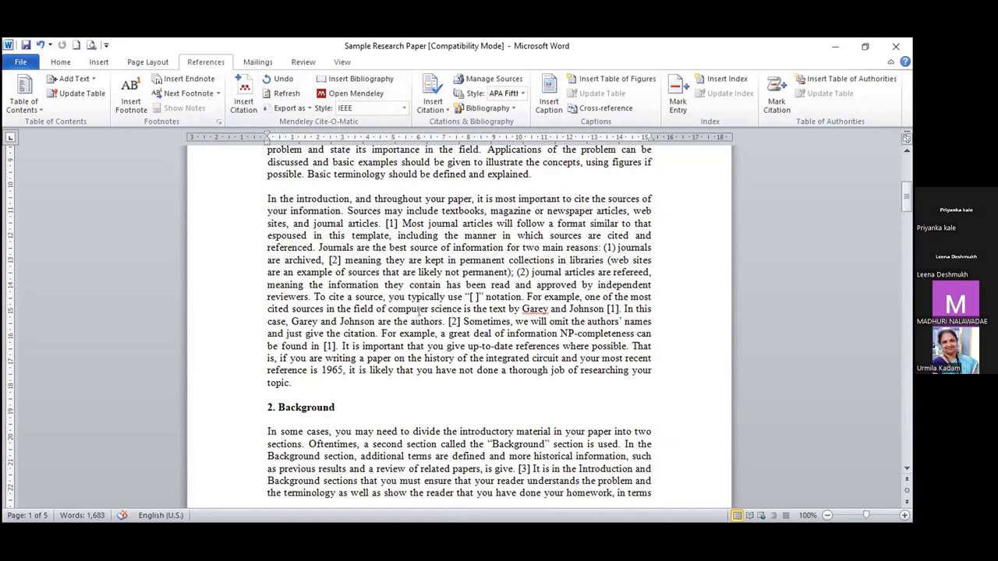
{"action": "scroll", "coordinate": [420, 310], "scroll_direction": "down", "scroll_amount": 1}
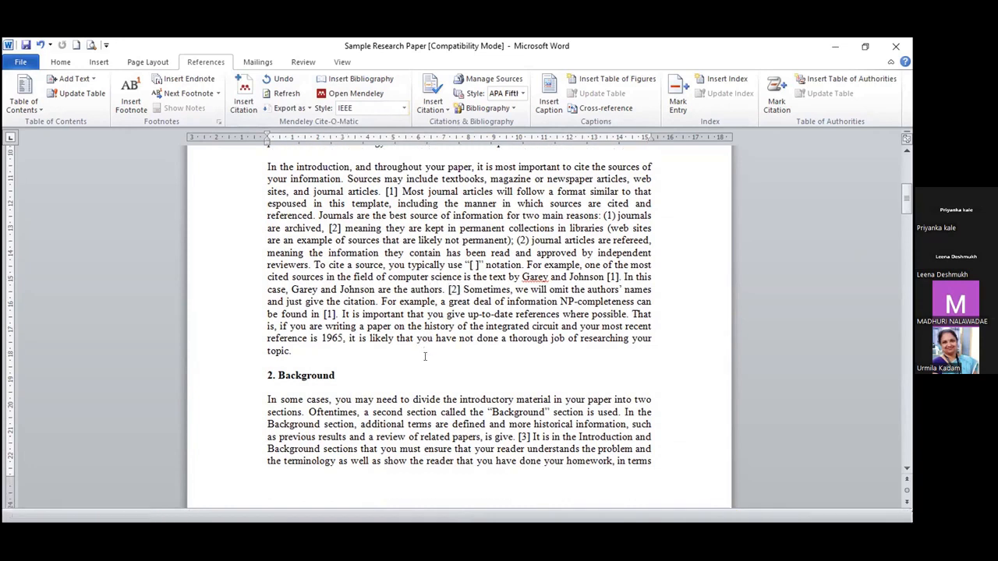
{"action": "key", "text": "ctrl+End"}
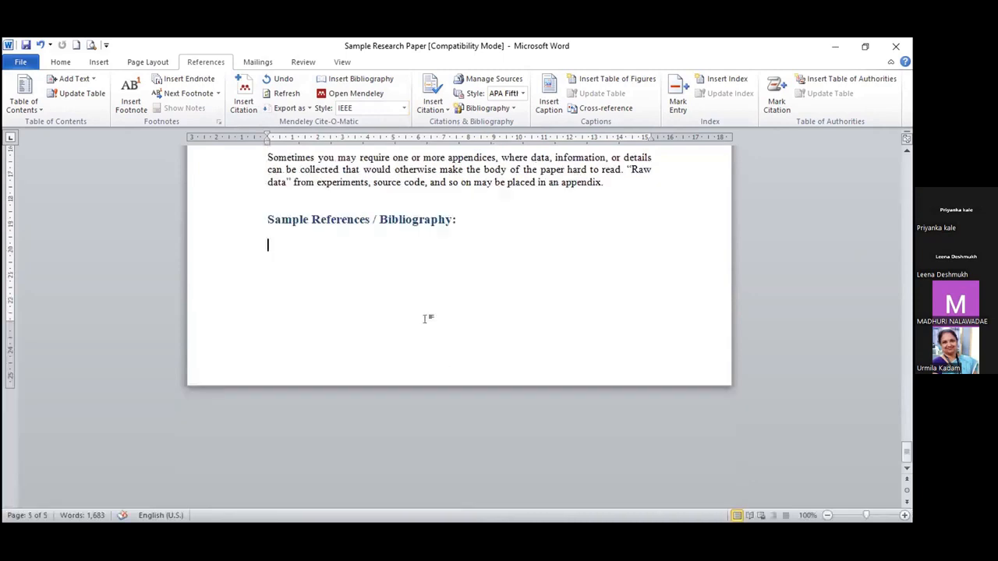
Step: Insert the Mendeley bibliography under Sample References, try APA style, then return to IEEE
{"action": "scroll", "coordinate": [428, 319], "scroll_direction": "up", "scroll_amount": 6}
{"action": "scroll", "coordinate": [385, 335], "scroll_direction": "up", "scroll_amount": 2}
{"action": "scroll", "coordinate": [378, 347], "scroll_direction": "down", "scroll_amount": 5}
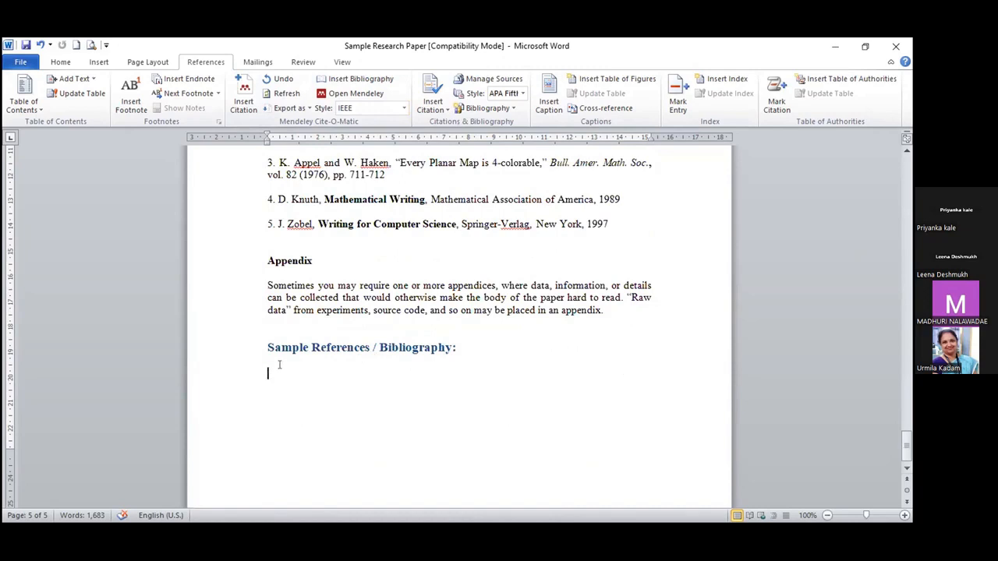
{"action": "left_click", "coordinate": [348, 81]}
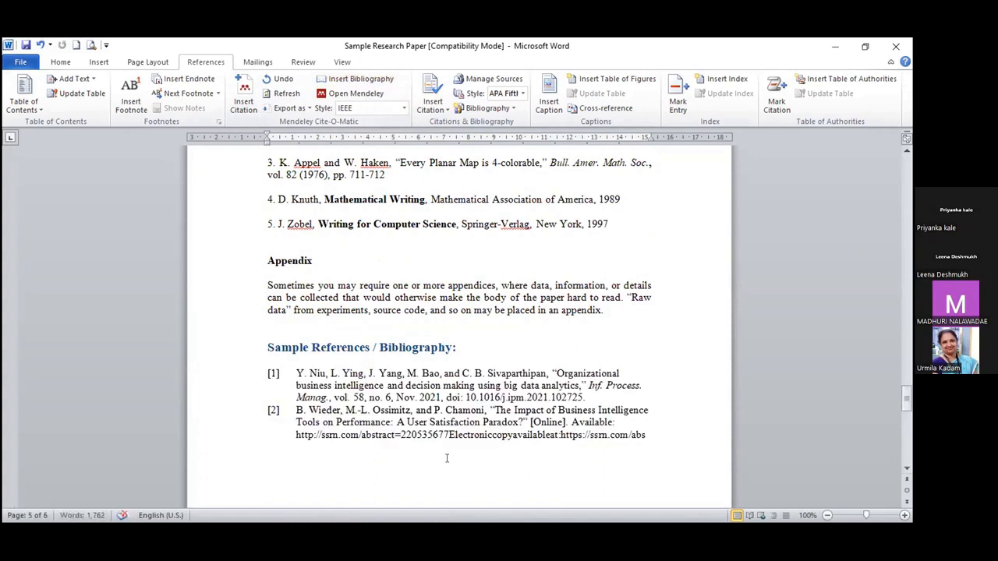
{"action": "mouse_move", "coordinate": [296, 369]}
{"action": "left_mouse_down"}
{"action": "mouse_move", "coordinate": [704, 418]}
{"action": "mouse_move", "coordinate": [661, 440]}
{"action": "left_mouse_up"}
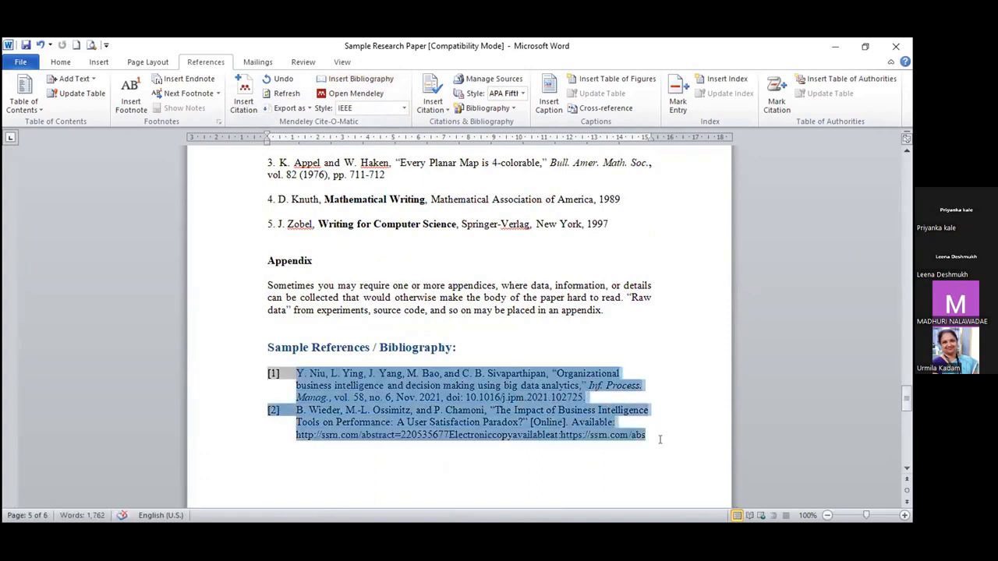
{"action": "left_click", "coordinate": [404, 109]}
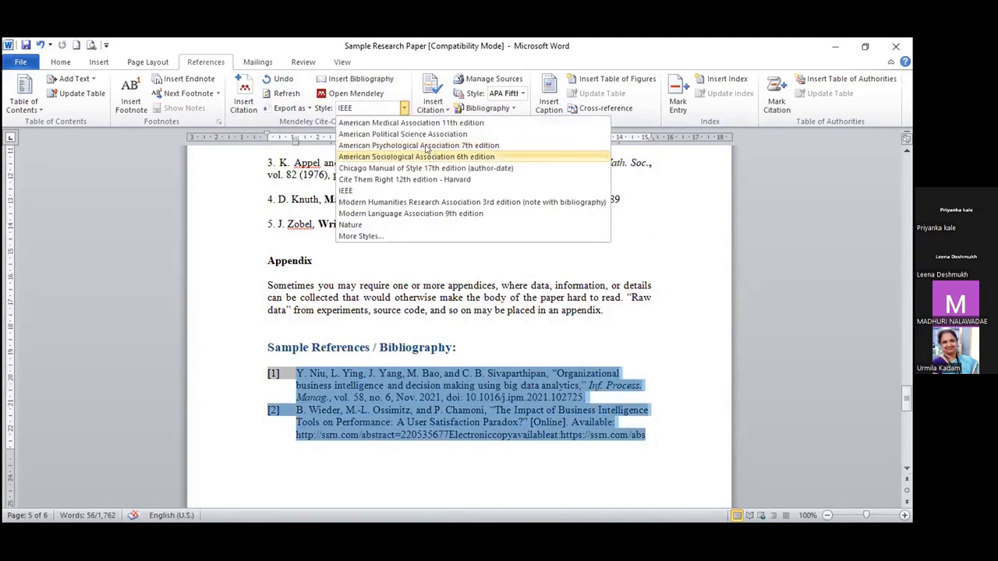
{"action": "left_click", "coordinate": [425, 146]}
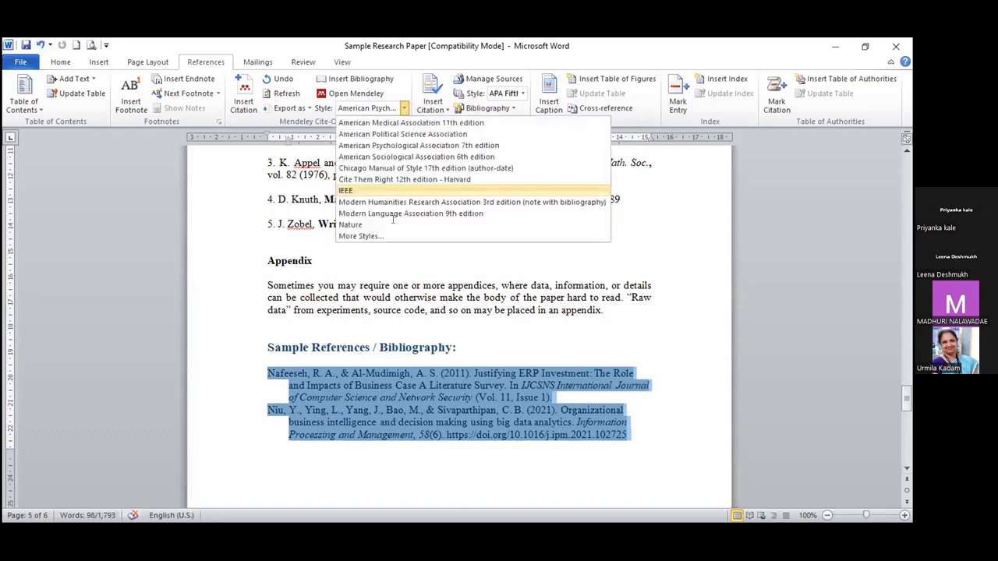
{"action": "key", "text": "Return"}
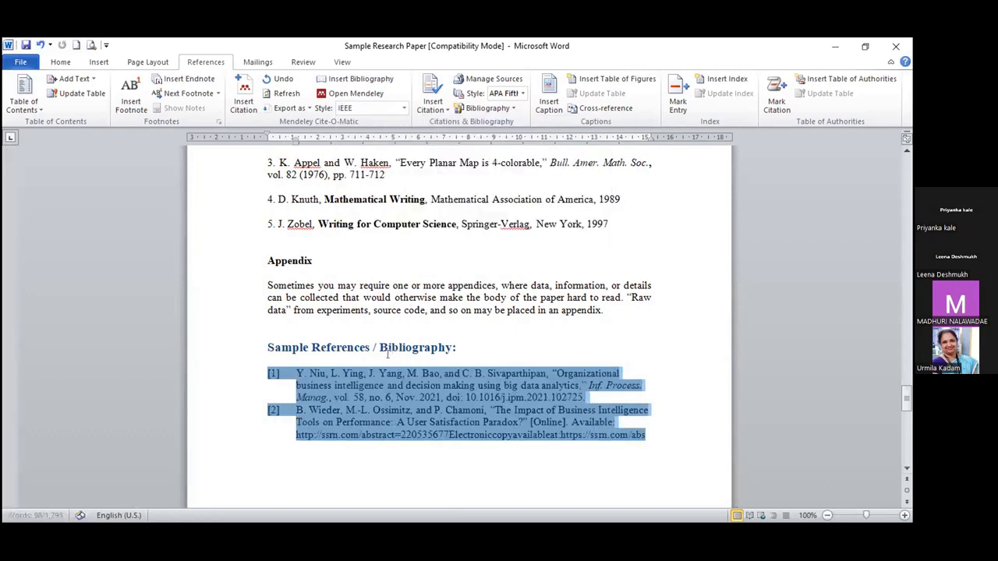
{"action": "scroll", "coordinate": [390, 355], "scroll_direction": "up", "scroll_amount": 5}
Step: Scroll back up through the paper to review the IEEE numbered citations
{"action": "scroll", "coordinate": [389, 354], "scroll_direction": "up", "scroll_amount": 5}
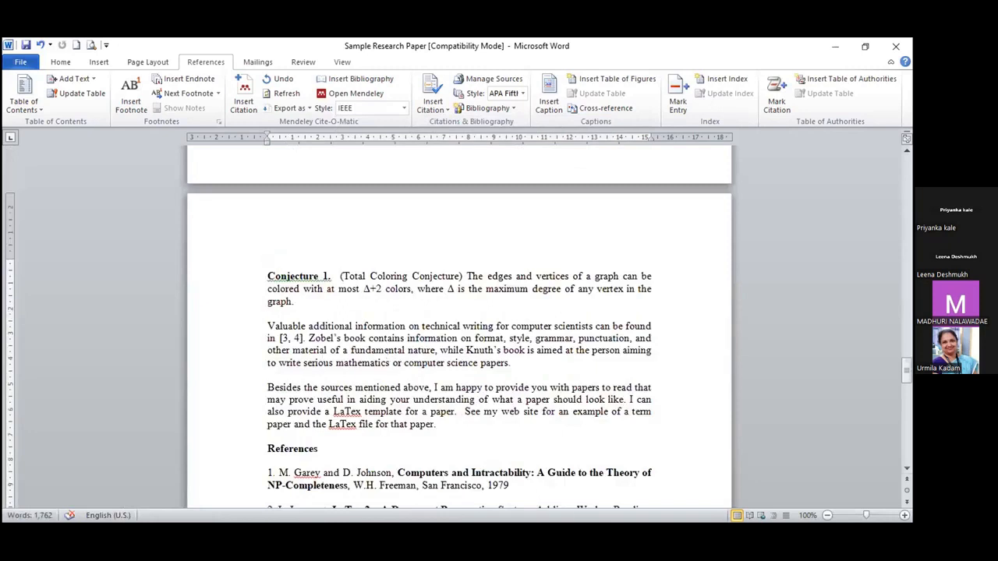
{"action": "scroll", "coordinate": [387, 354], "scroll_direction": "up", "scroll_amount": 8}
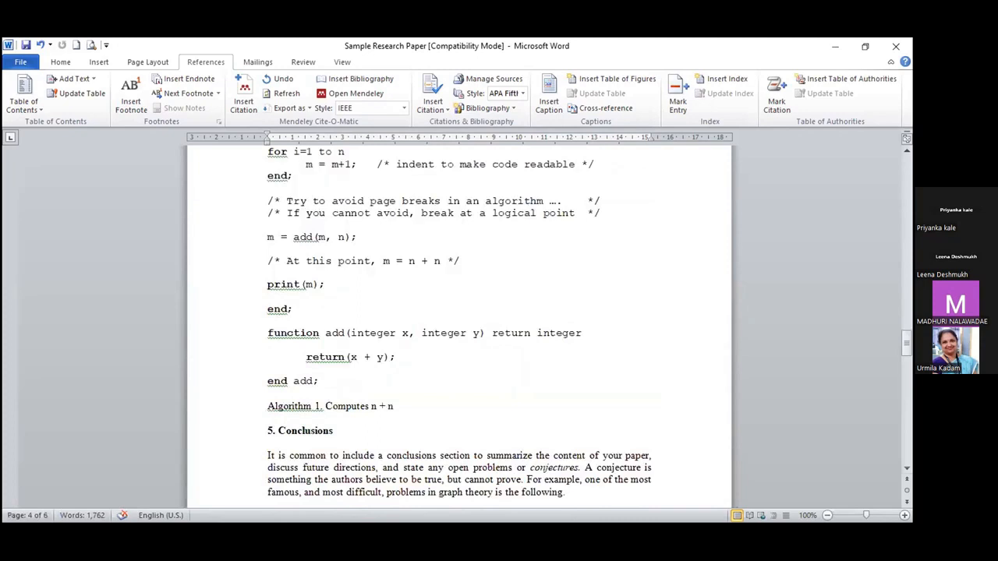